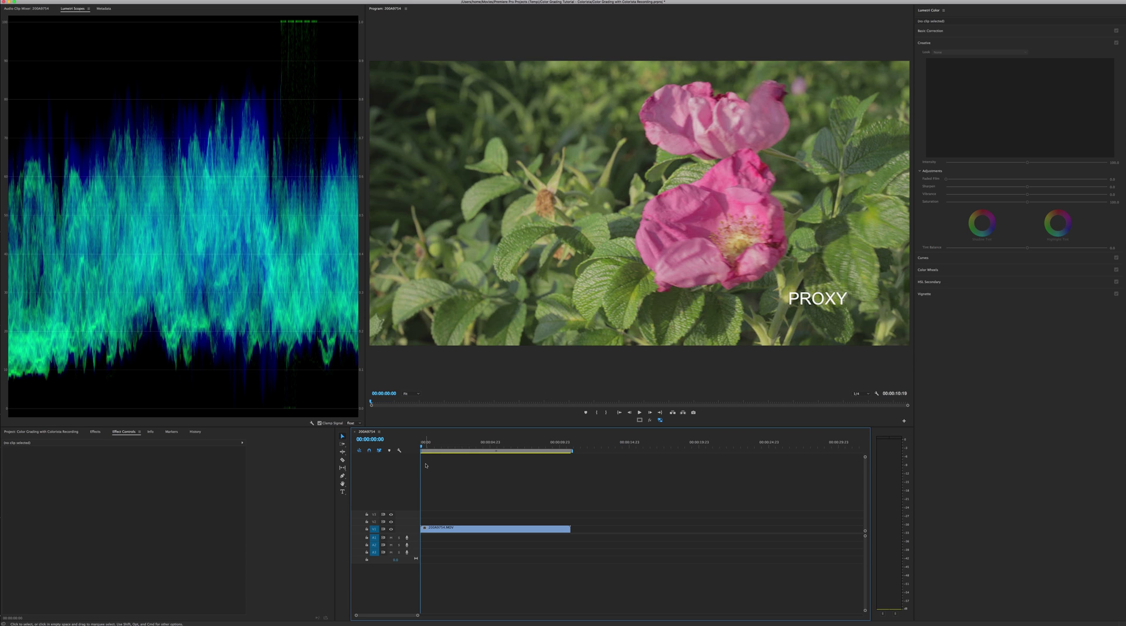
# Apply Colorista IV to the rose clip via an Effects search for 'colori' and show its settings
pyautogui.click(93, 436)
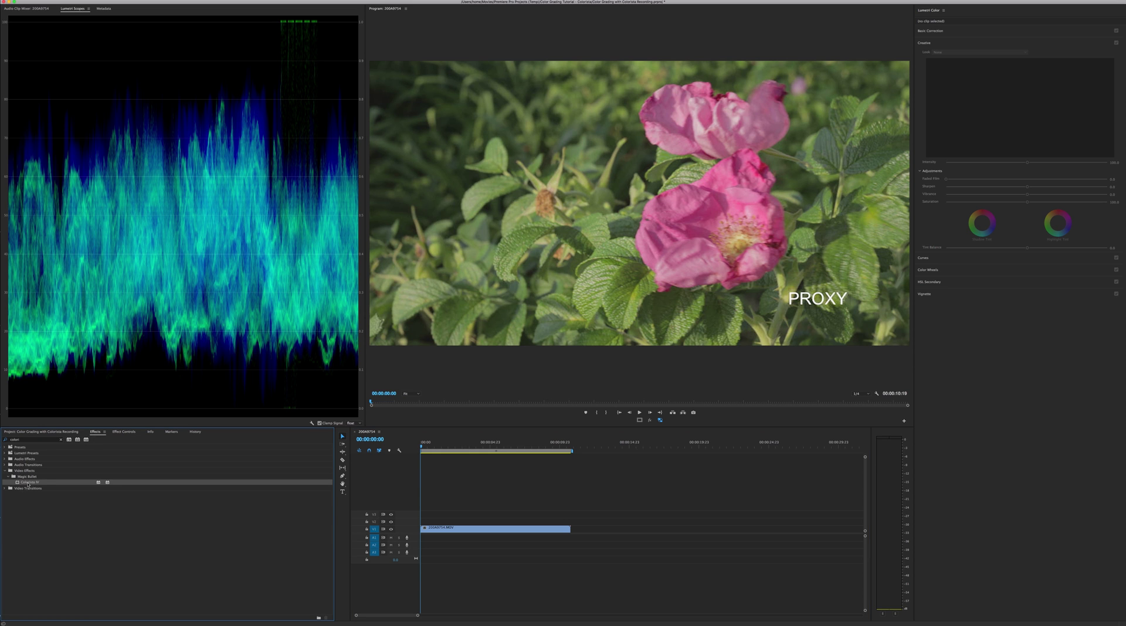
pyautogui.click(464, 530)
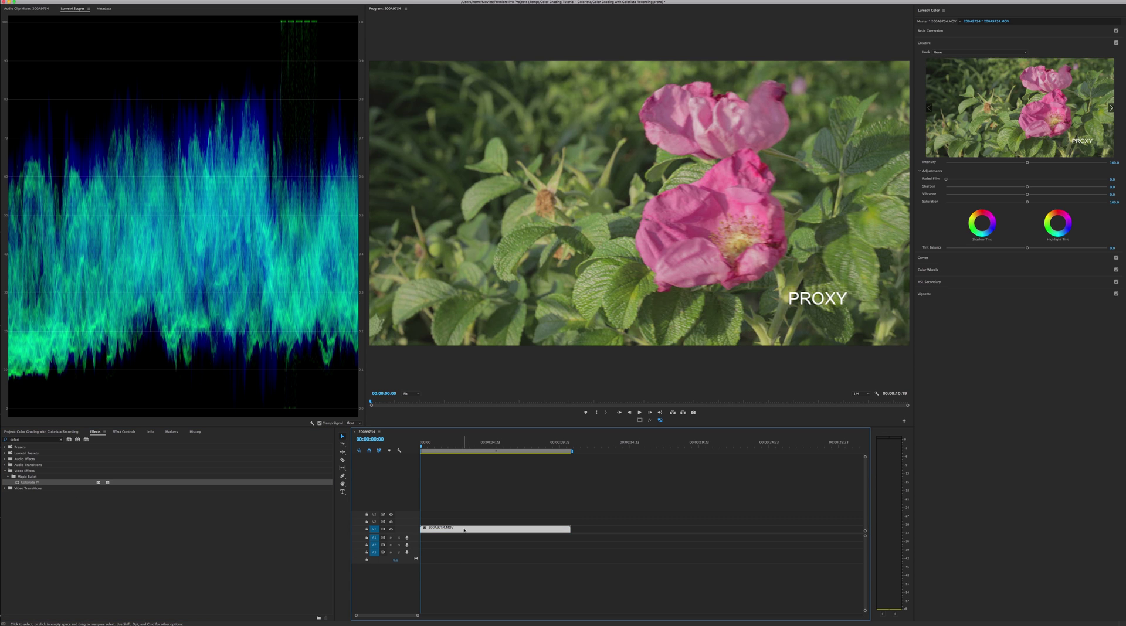
pyautogui.click(17, 484)
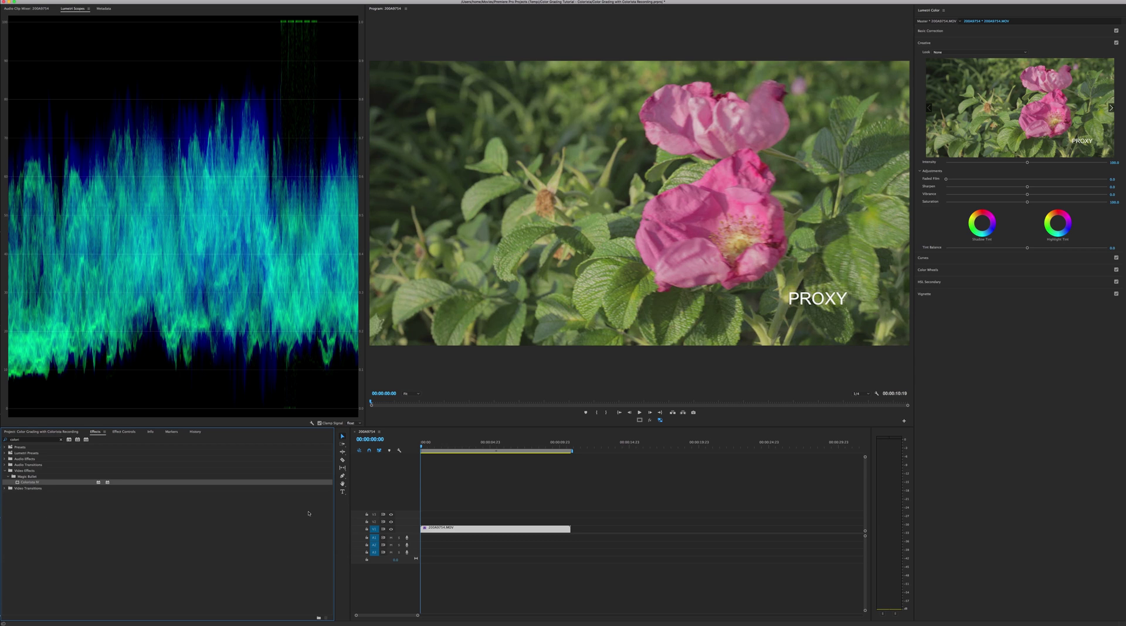
pyautogui.click(129, 433)
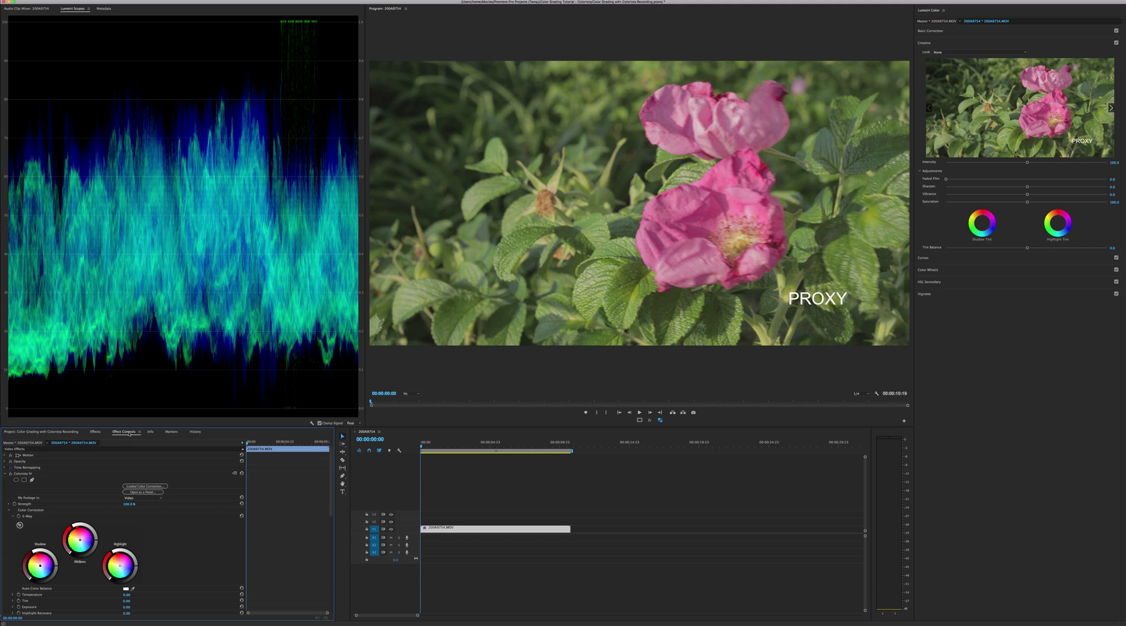
# Start Guided Color Correction, choose Flat video as the colour space, and advance to Black Levels
pyautogui.click(140, 487)
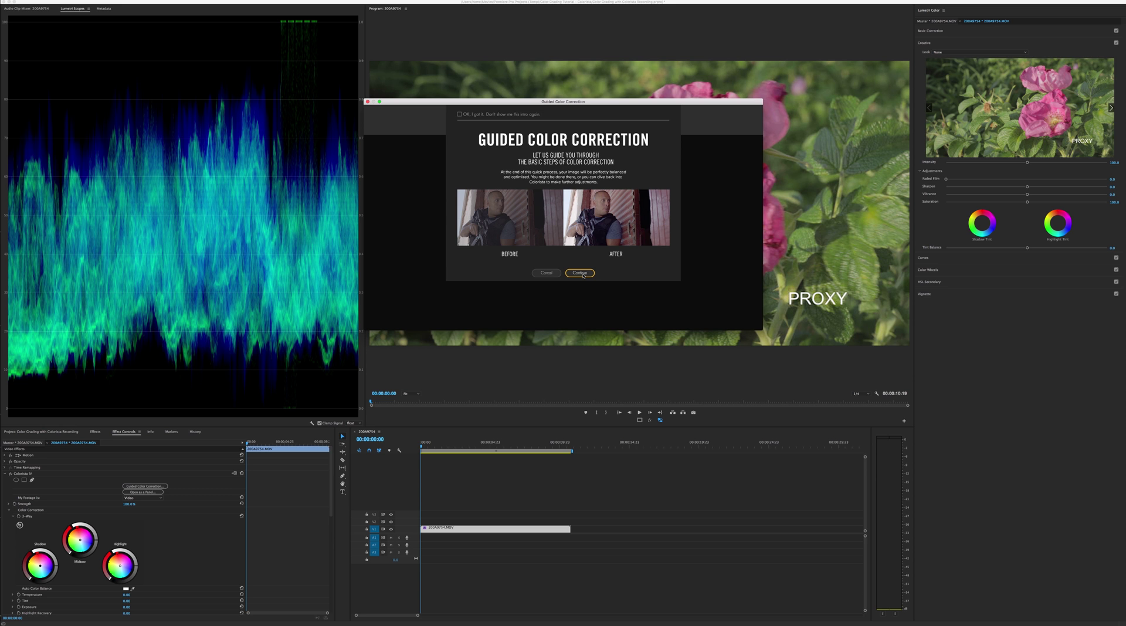
pyautogui.click(579, 273)
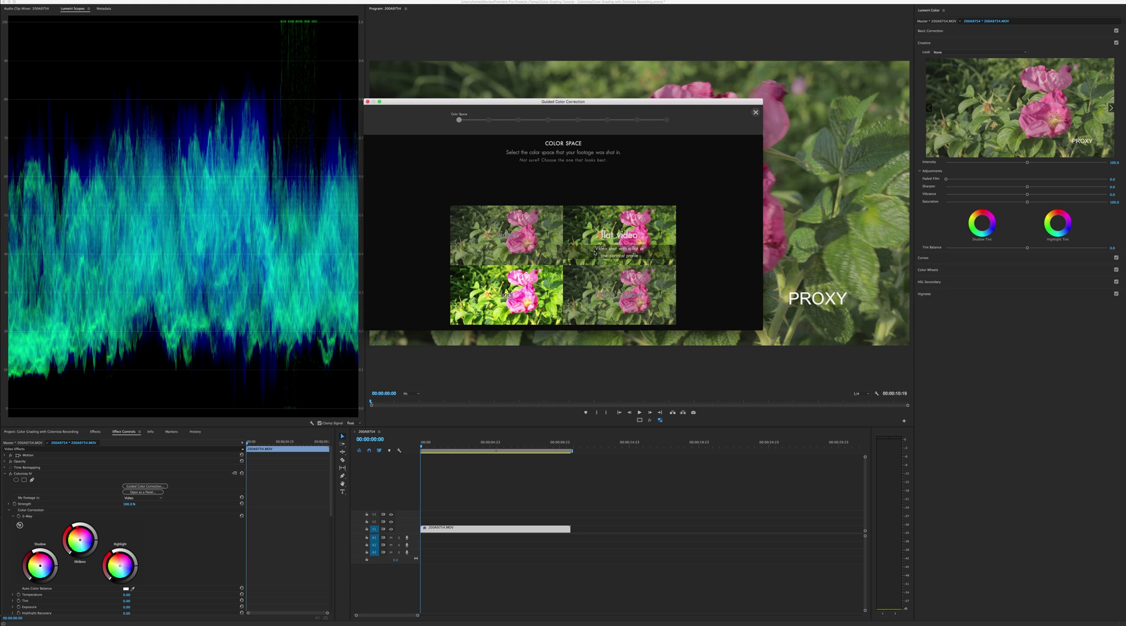
pyautogui.click(595, 254)
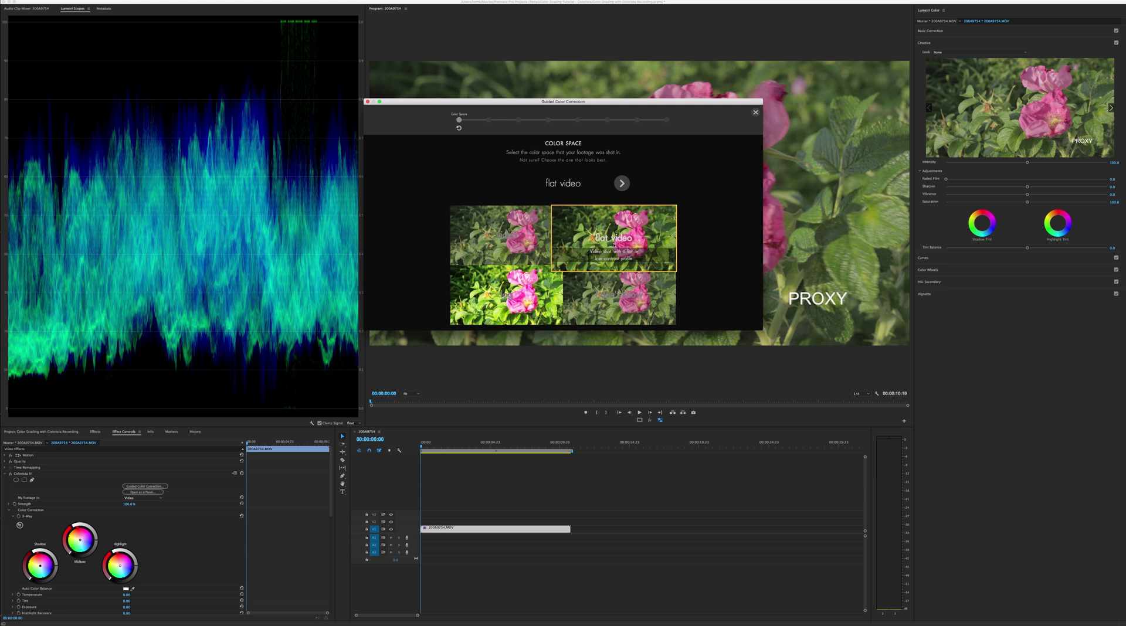
pyautogui.click(622, 184)
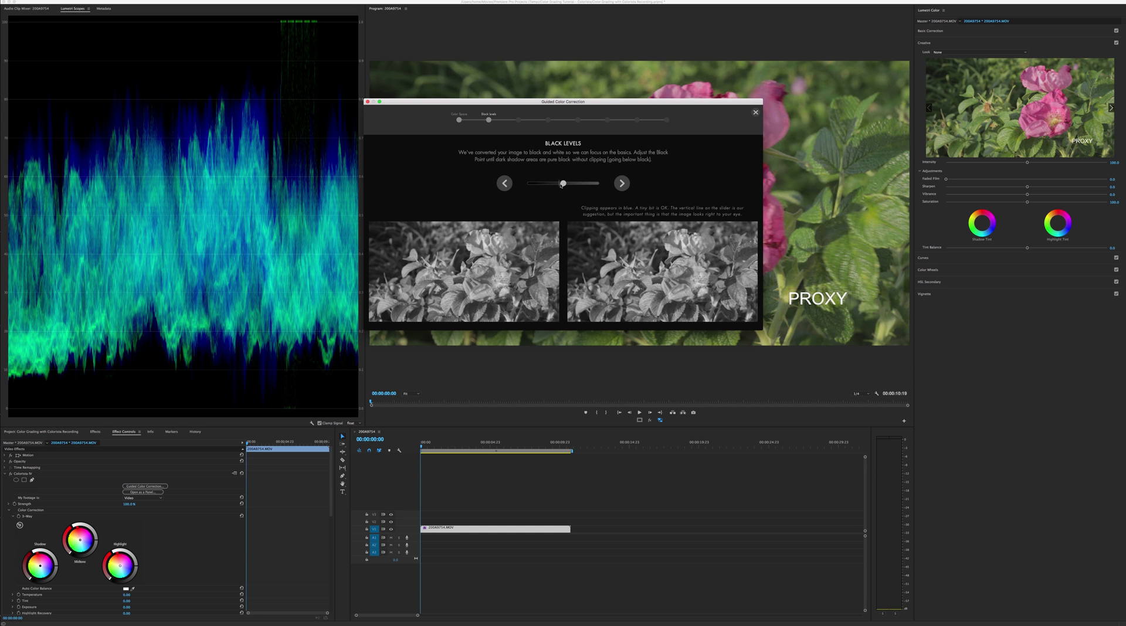
# Fine-tune the black point, pull the white point down to stop clipping, and advance to Midtones
pyautogui.moveTo(564, 185); pyautogui.dragTo(560, 184)
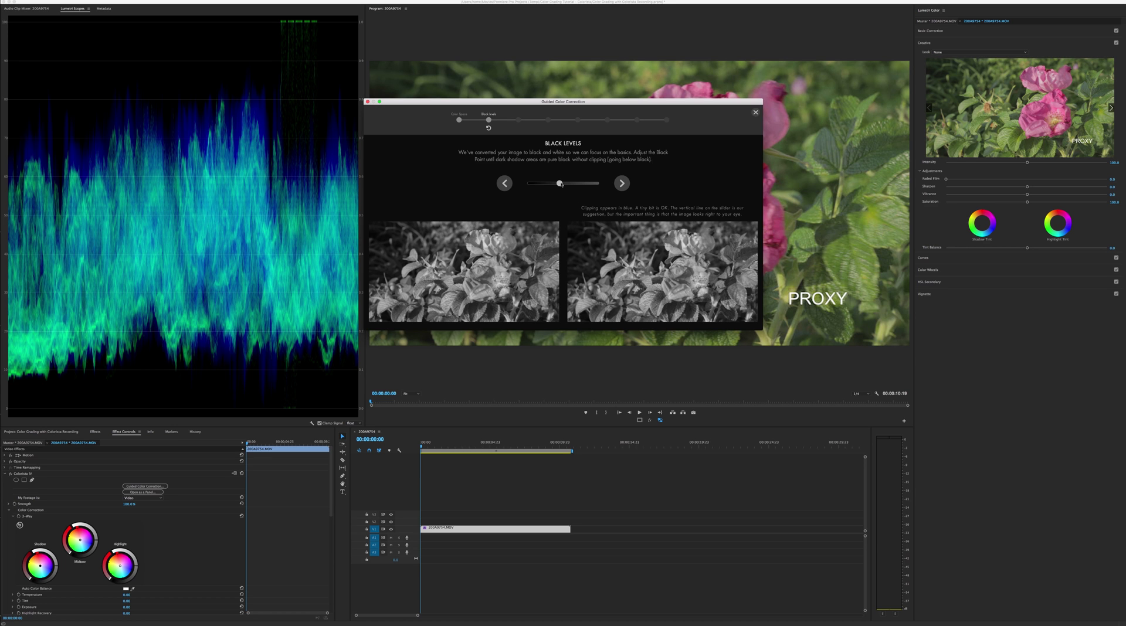
pyautogui.moveTo(561, 184); pyautogui.dragTo(564, 184)
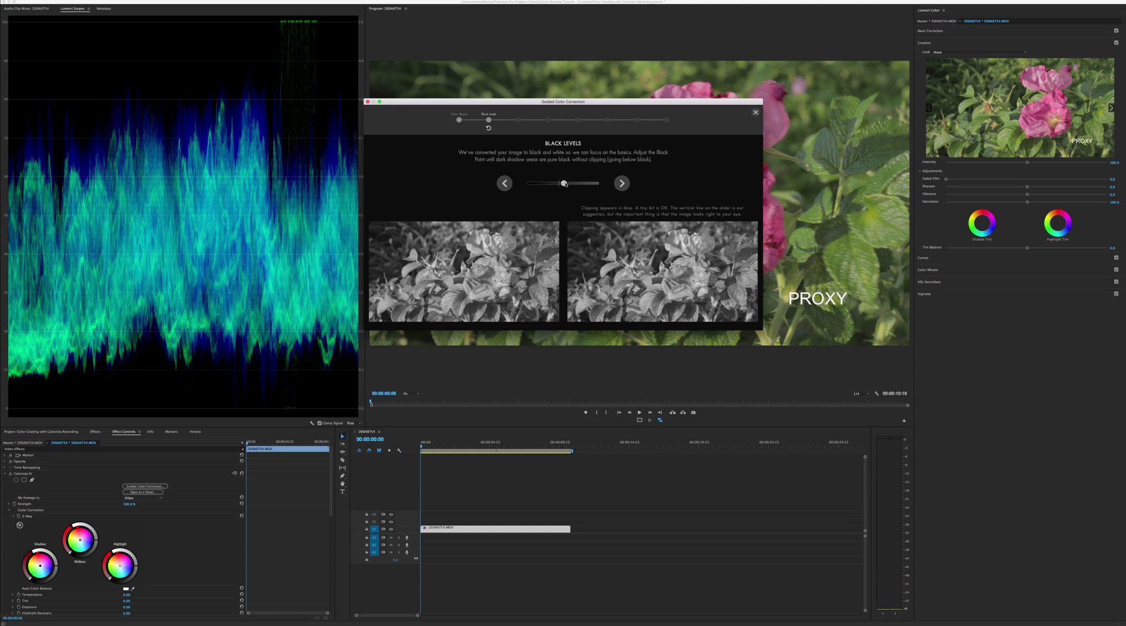
pyautogui.click(621, 184)
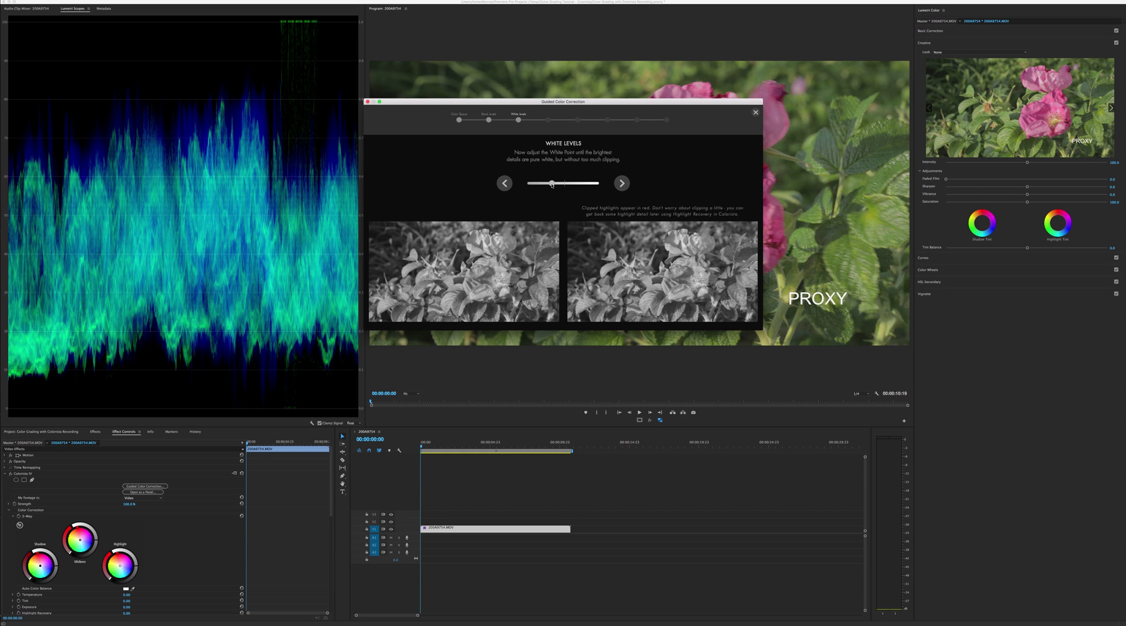
pyautogui.moveTo(556, 185); pyautogui.dragTo(562, 185)
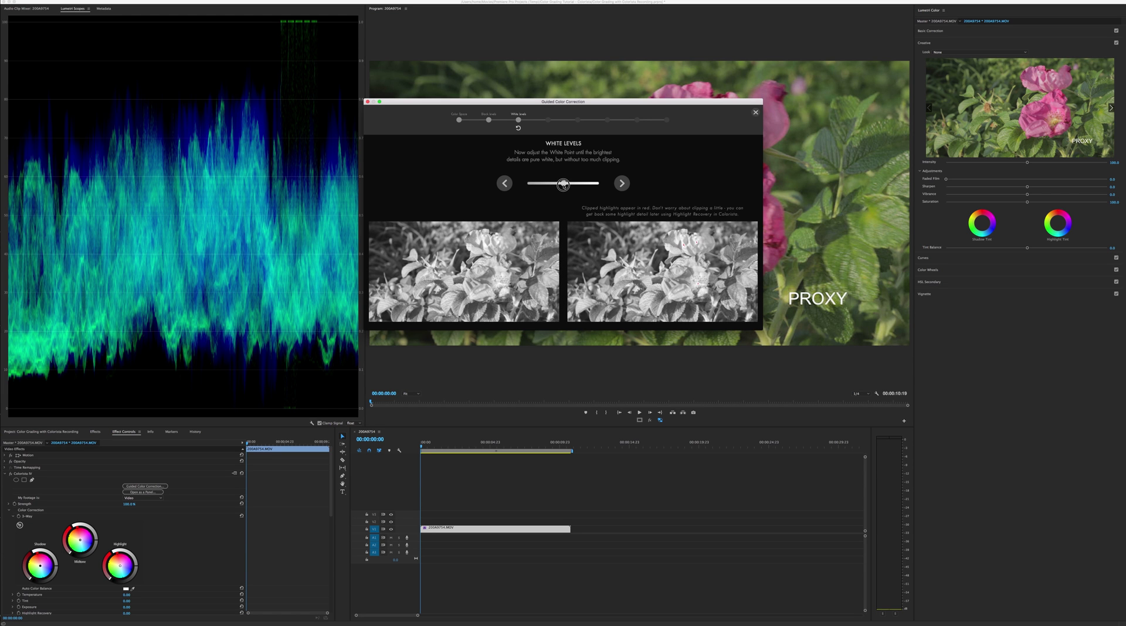
pyautogui.moveTo(562, 186); pyautogui.dragTo(555, 187)
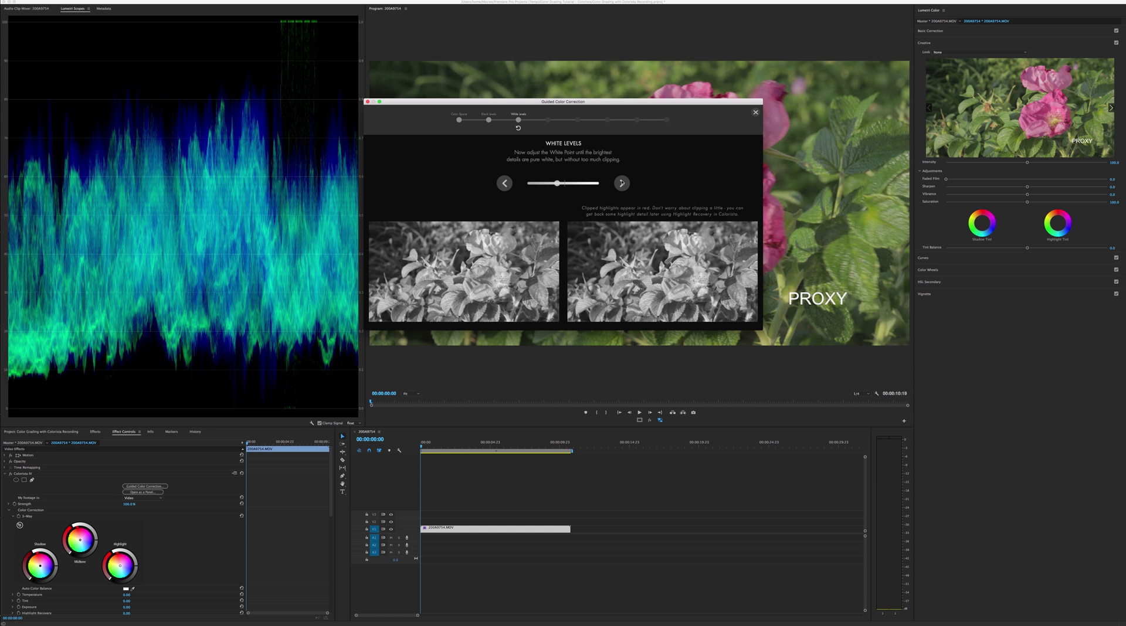
pyautogui.click(622, 183)
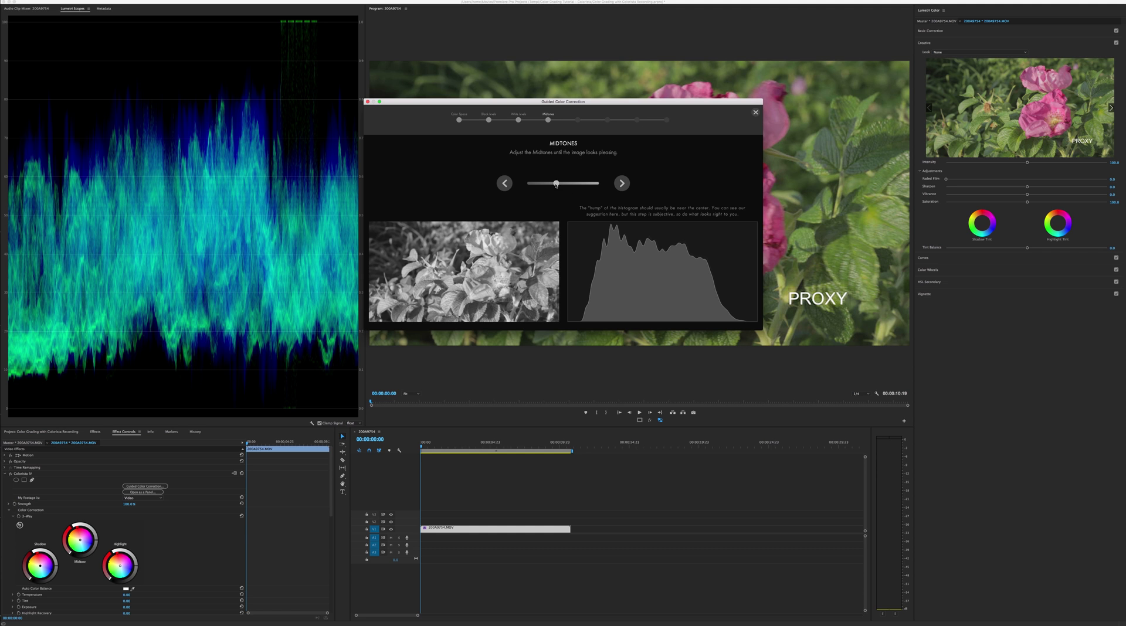
# Nudge the midtones slightly lower, reduce the contrast, and advance to the Saturation step
pyautogui.moveTo(555, 184); pyautogui.dragTo(554, 184)
pyautogui.click(622, 183)
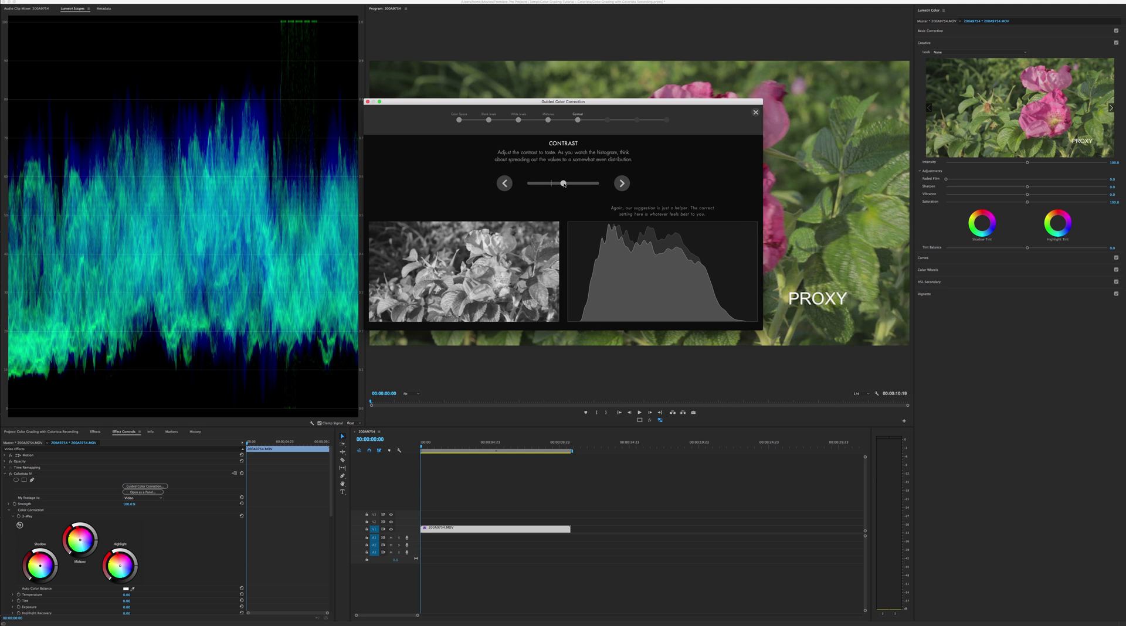
pyautogui.moveTo(564, 184)
pyautogui.mouseDown()
pyautogui.moveTo(540, 186)
pyautogui.moveTo(550, 187)
pyautogui.mouseUp()
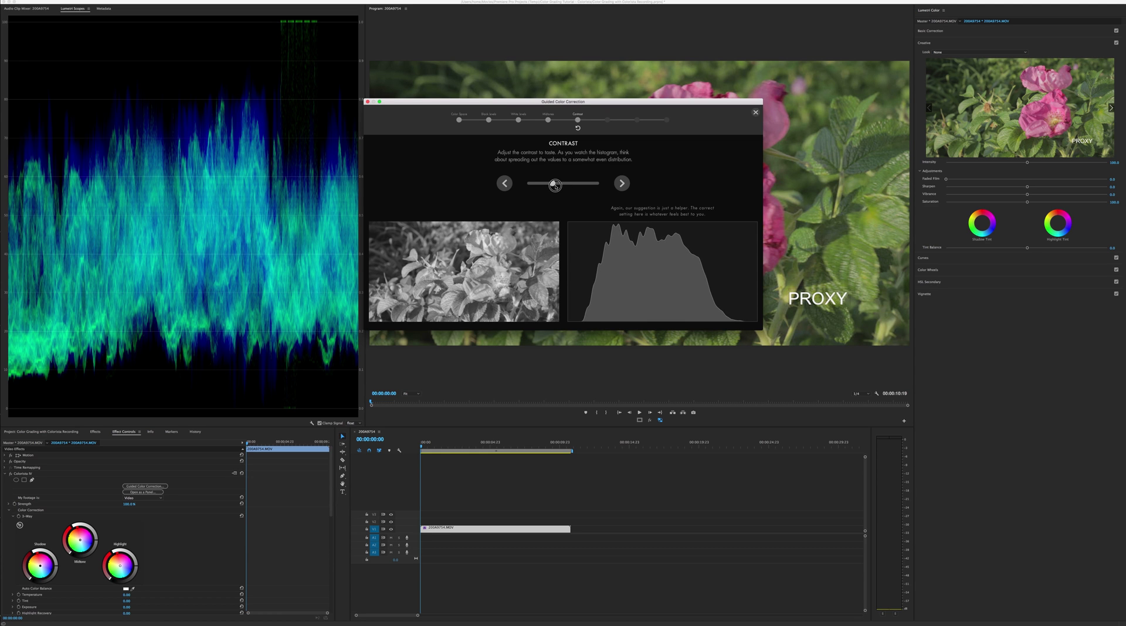
pyautogui.moveTo(556, 187)
pyautogui.mouseDown()
pyautogui.moveTo(566, 187)
pyautogui.moveTo(557, 187)
pyautogui.mouseUp()
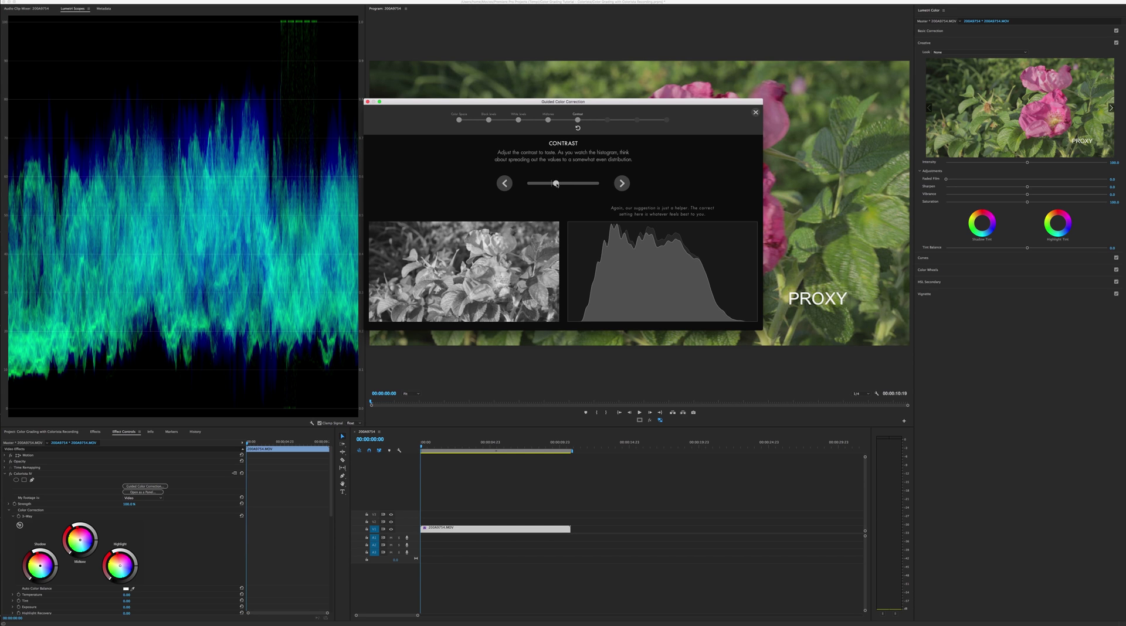
pyautogui.click(622, 184)
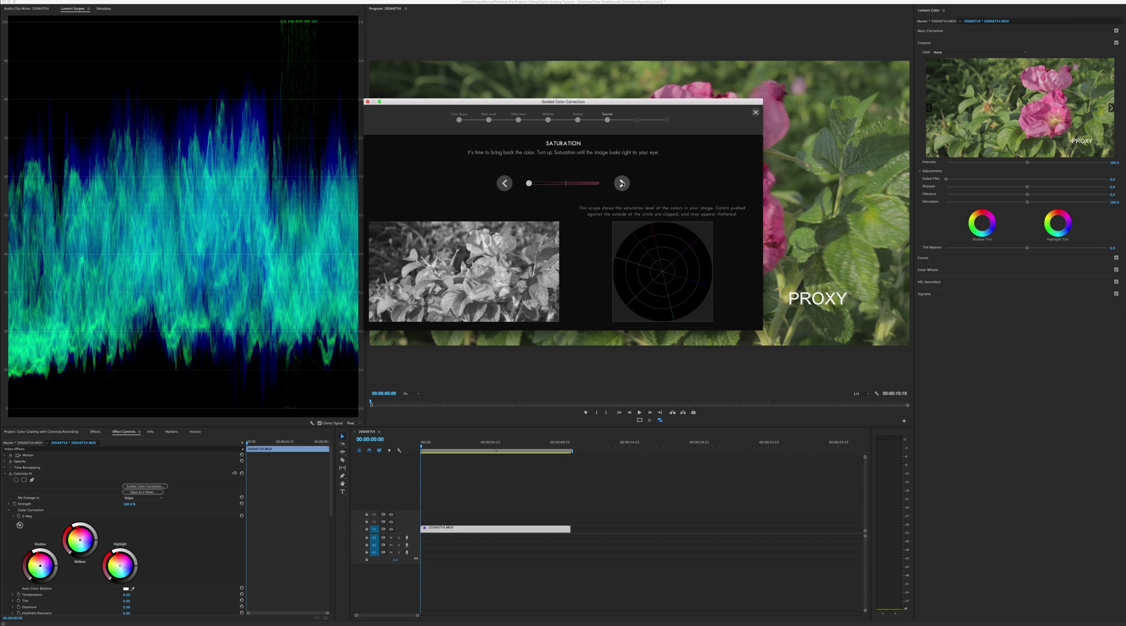
# Bring colour back at a moderate saturation level, then advance to the Color Balance step
pyautogui.click(566, 184)
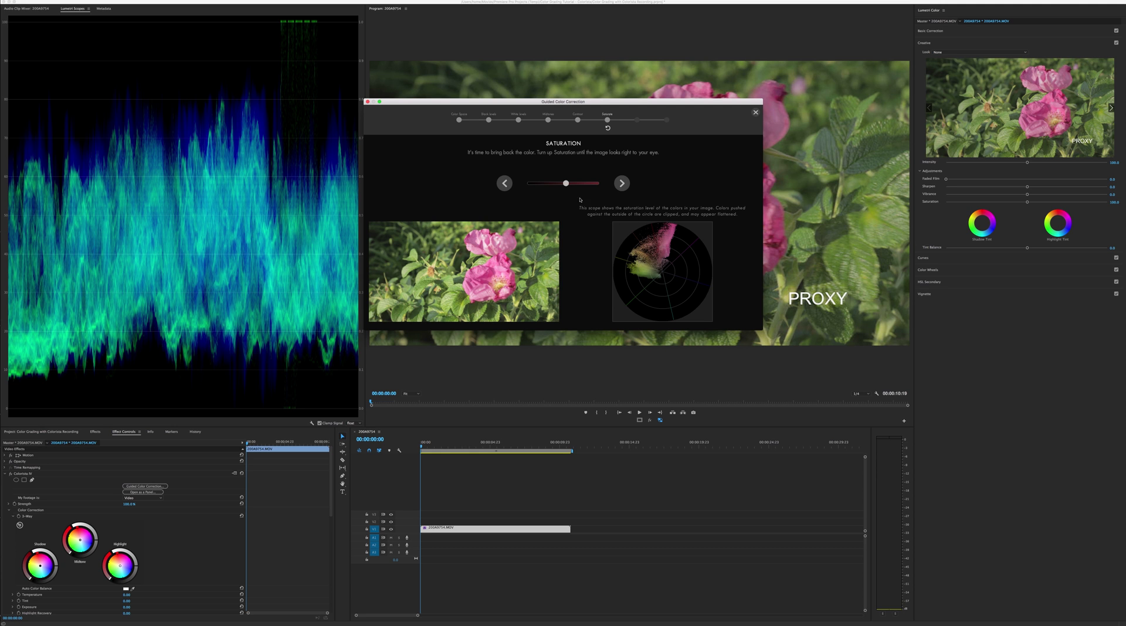
pyautogui.moveTo(565, 183); pyautogui.dragTo(556, 185)
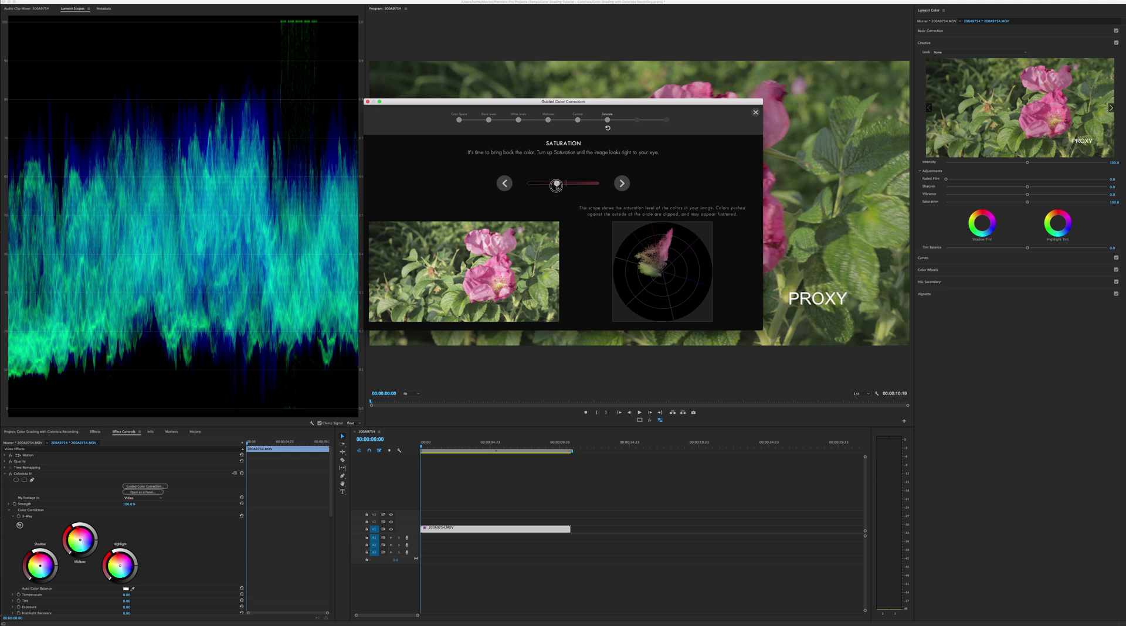
pyautogui.moveTo(557, 186); pyautogui.dragTo(557, 187)
pyautogui.click(622, 184)
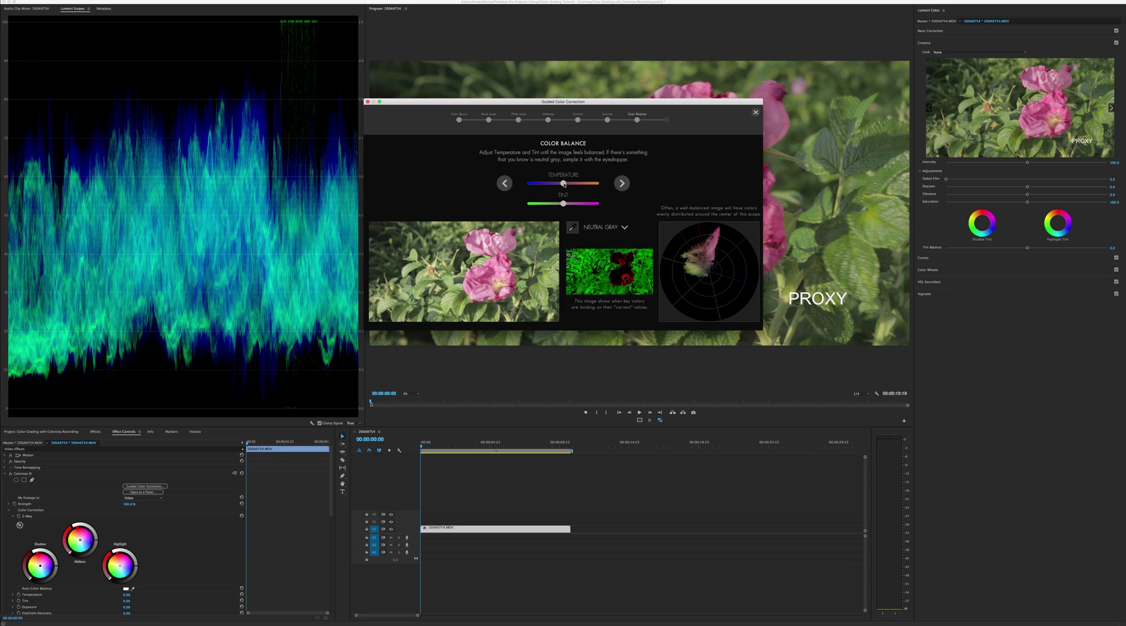
# Cool the Temperature slightly, fine-tune Tint, sample a neutral gray, and advance to the final page
pyautogui.moveTo(564, 184); pyautogui.dragTo(569, 183)
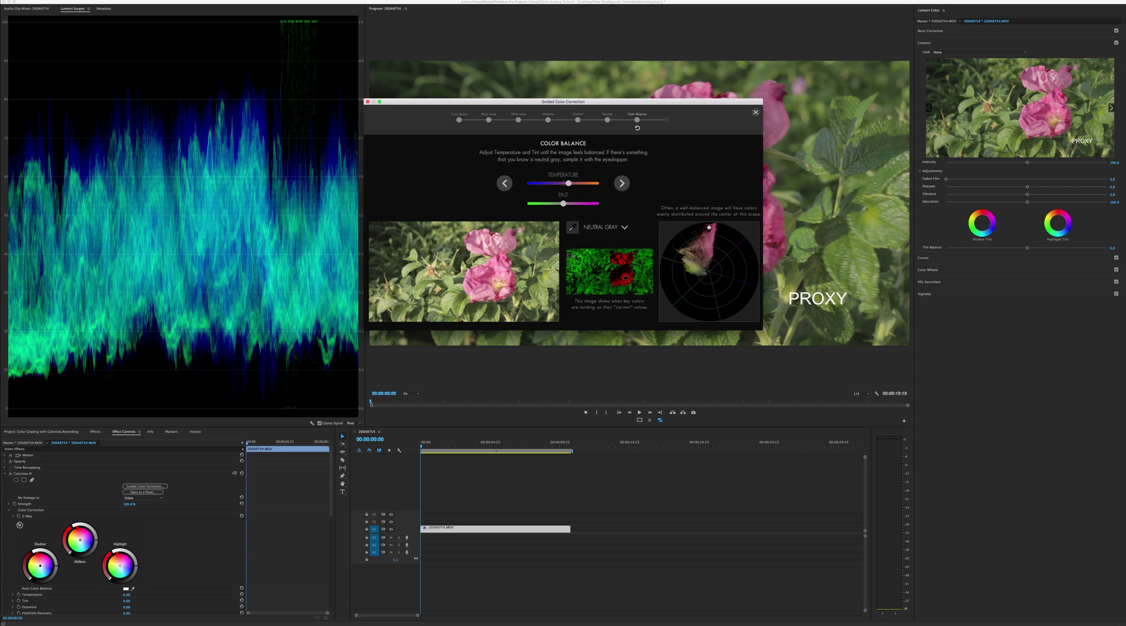
pyautogui.moveTo(569, 184); pyautogui.dragTo(561, 184)
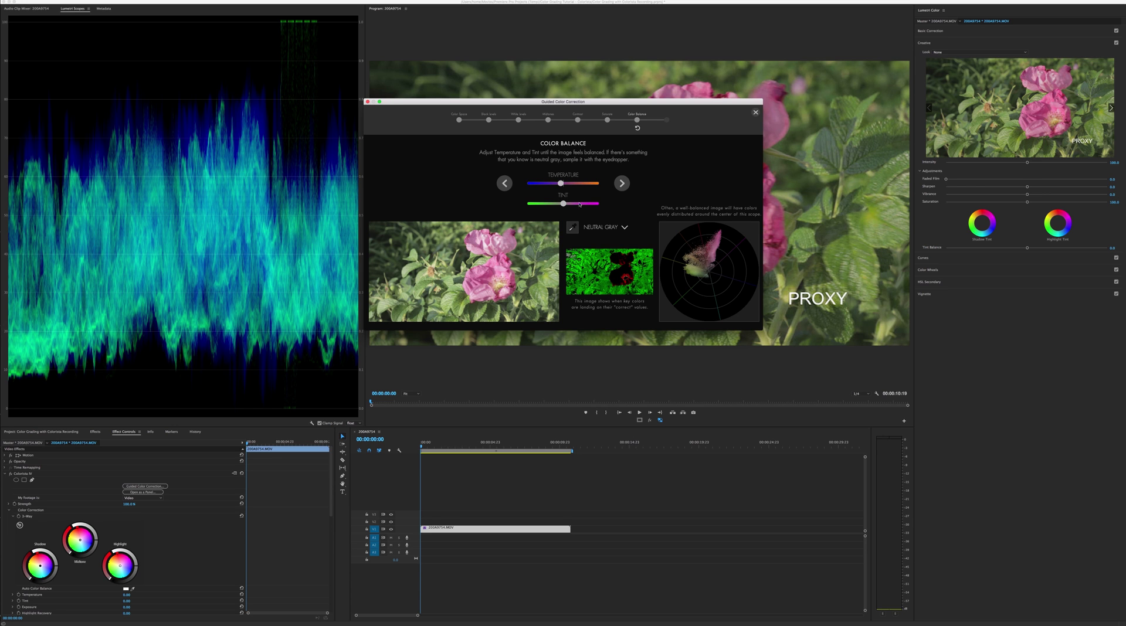
pyautogui.moveTo(563, 204); pyautogui.dragTo(565, 204)
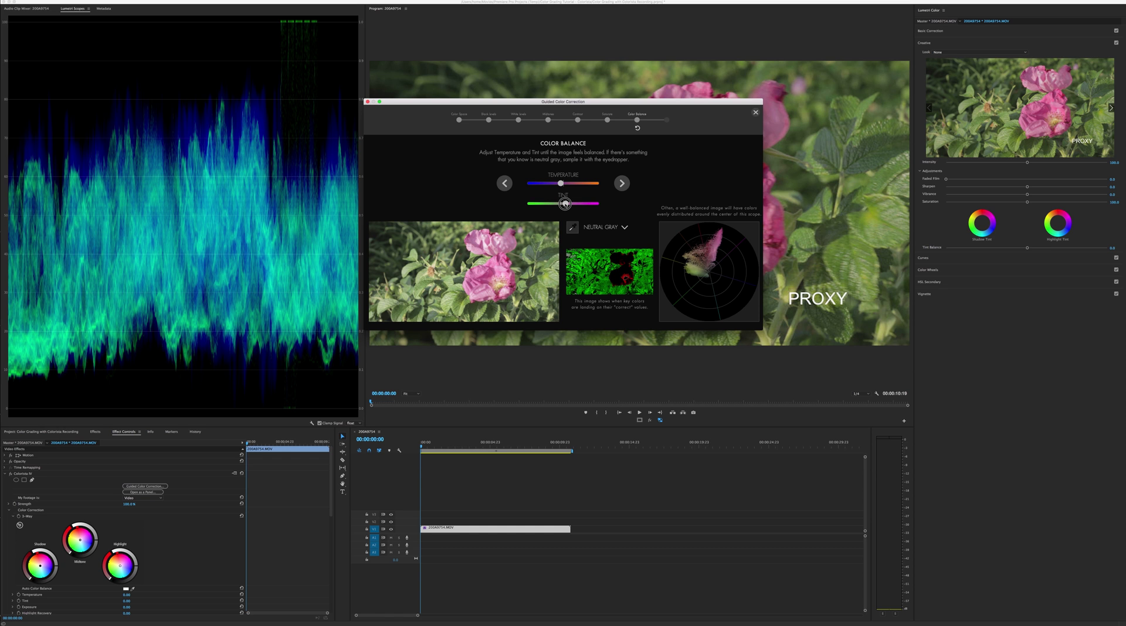
pyautogui.moveTo(564, 203); pyautogui.dragTo(565, 203)
pyautogui.click(573, 228)
pyautogui.click(620, 184)
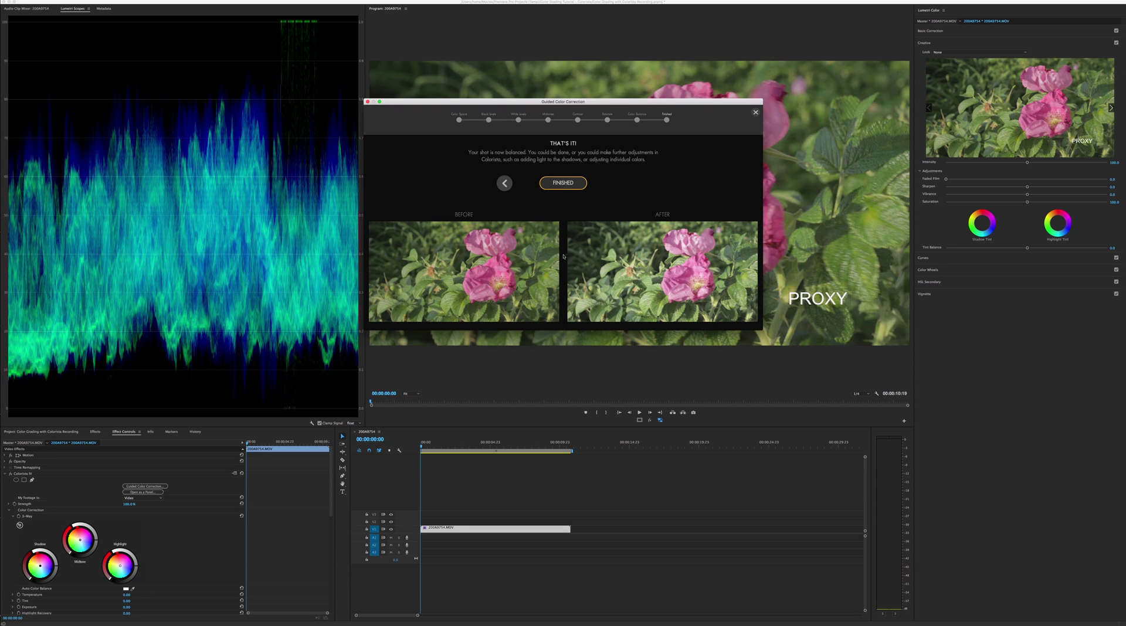
# Click FINISHED to apply the guided grade to the rose clip and close the dialog
pyautogui.click(565, 183)
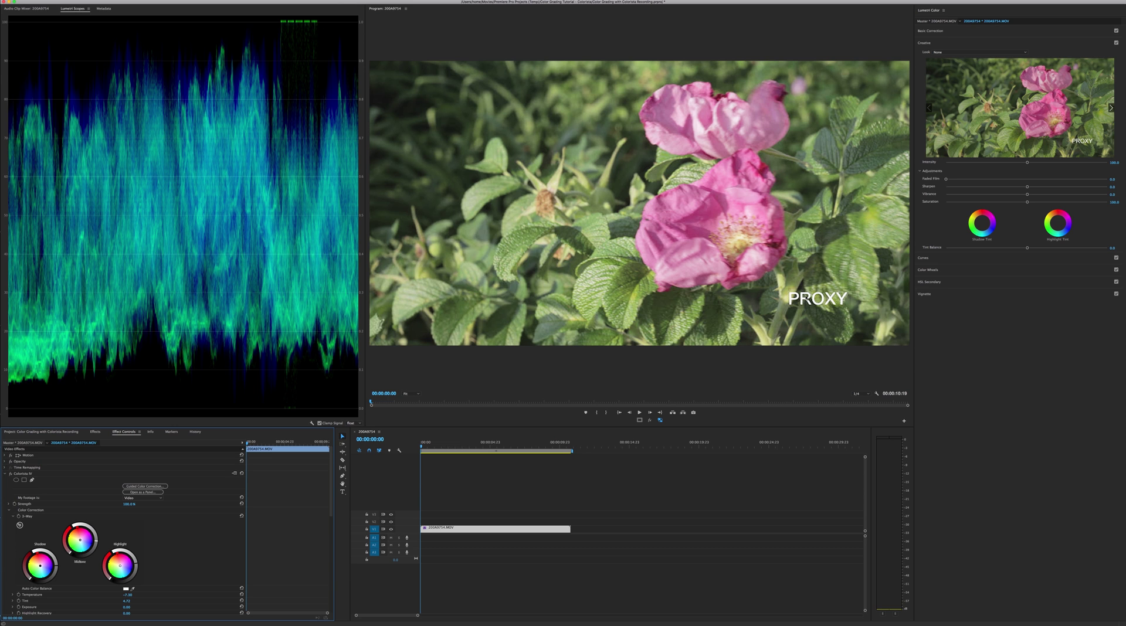
# Save the Premiere Pro project with Cmd+S
pyautogui.press('super+s')
# Adjust the black point and pull down a point on the RGB tone curve to darken the clip
pyautogui.scroll(-10, 196, 541)
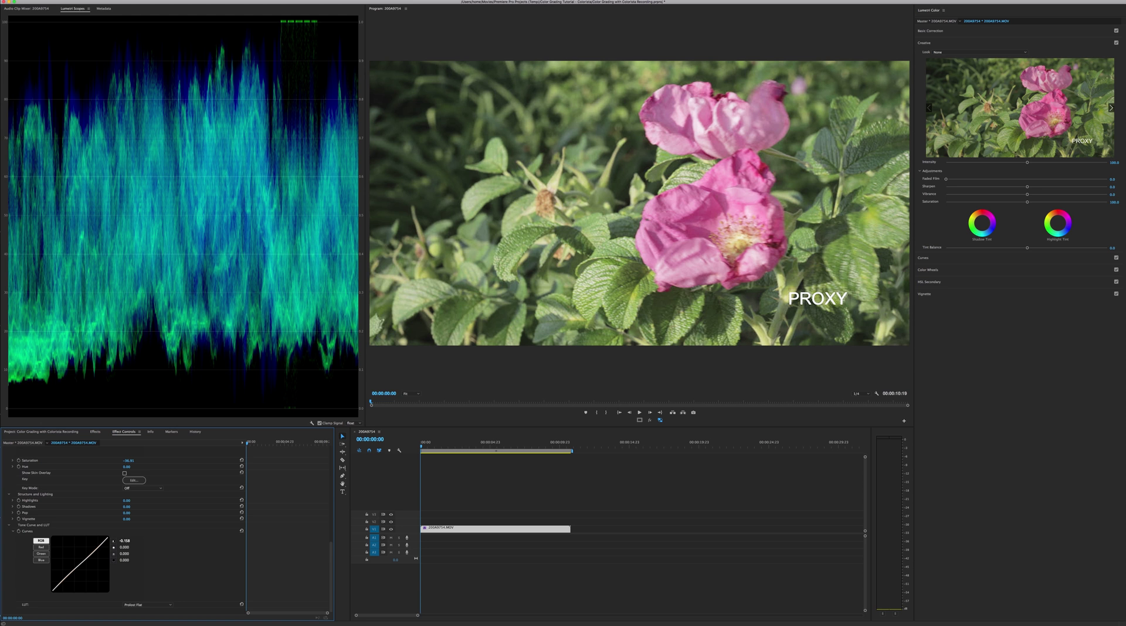
pyautogui.moveTo(53, 589); pyautogui.dragTo(54, 589)
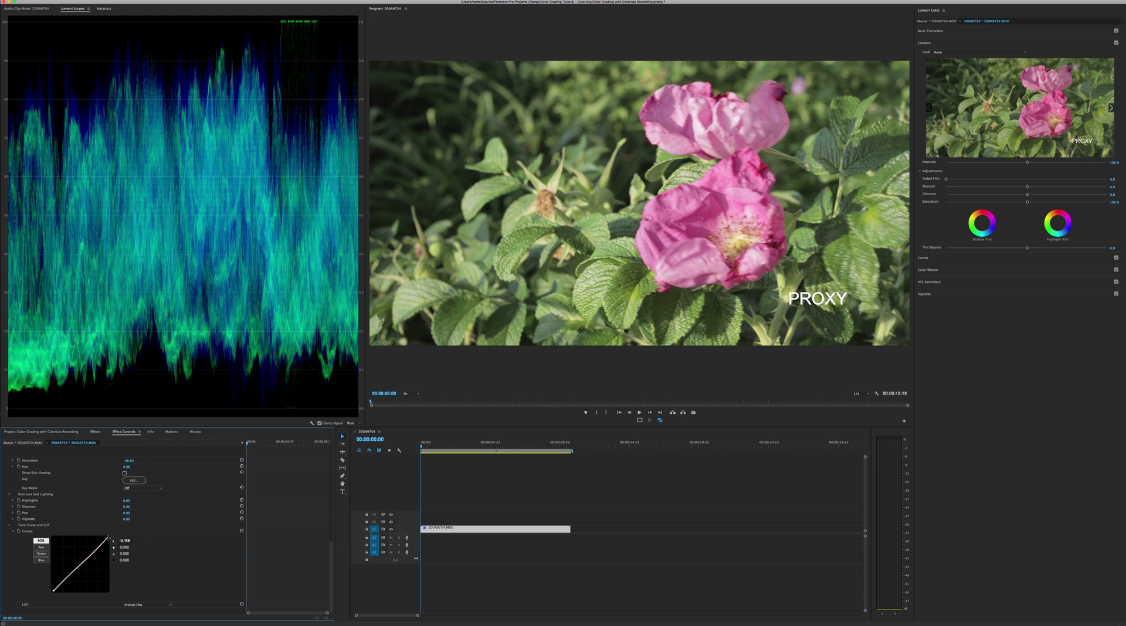
pyautogui.moveTo(82, 562); pyautogui.dragTo(82, 571)
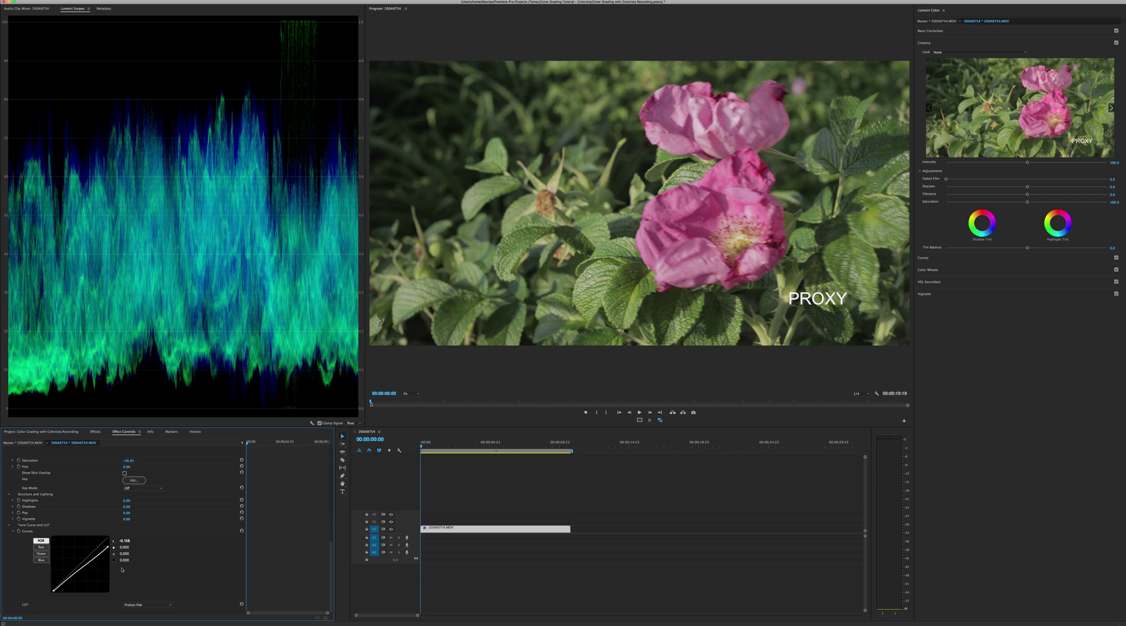
# Drag the Colorista 3-Way Highlight wheel's ring to brighten the rose clip's highlights
pyautogui.scroll(10, 79, 487)
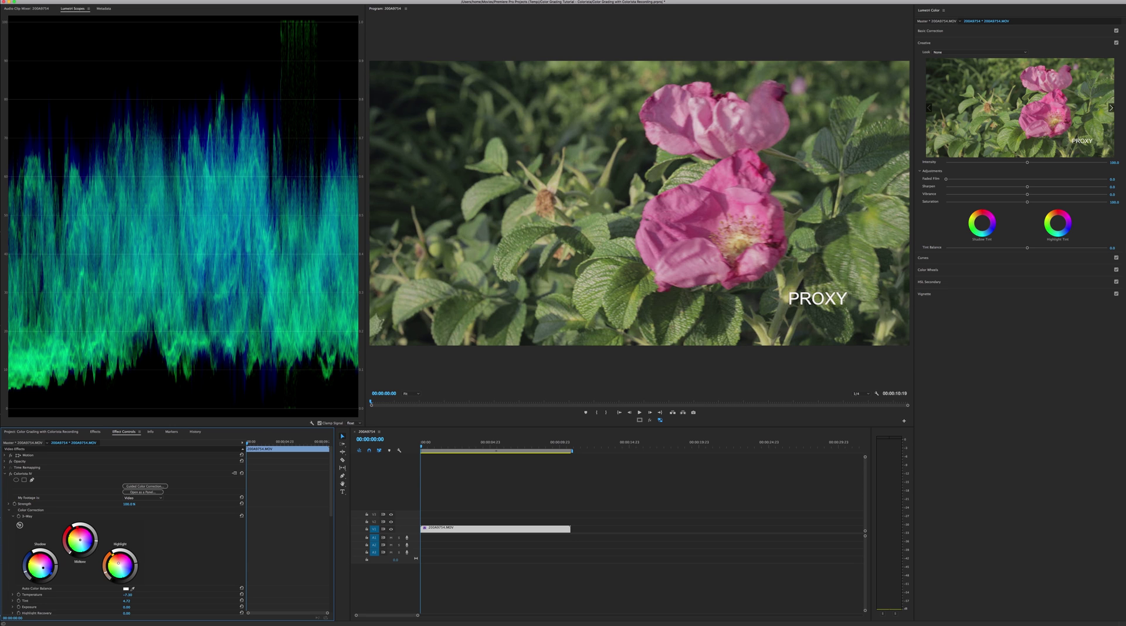
pyautogui.moveTo(136, 564); pyautogui.dragTo(137, 560)
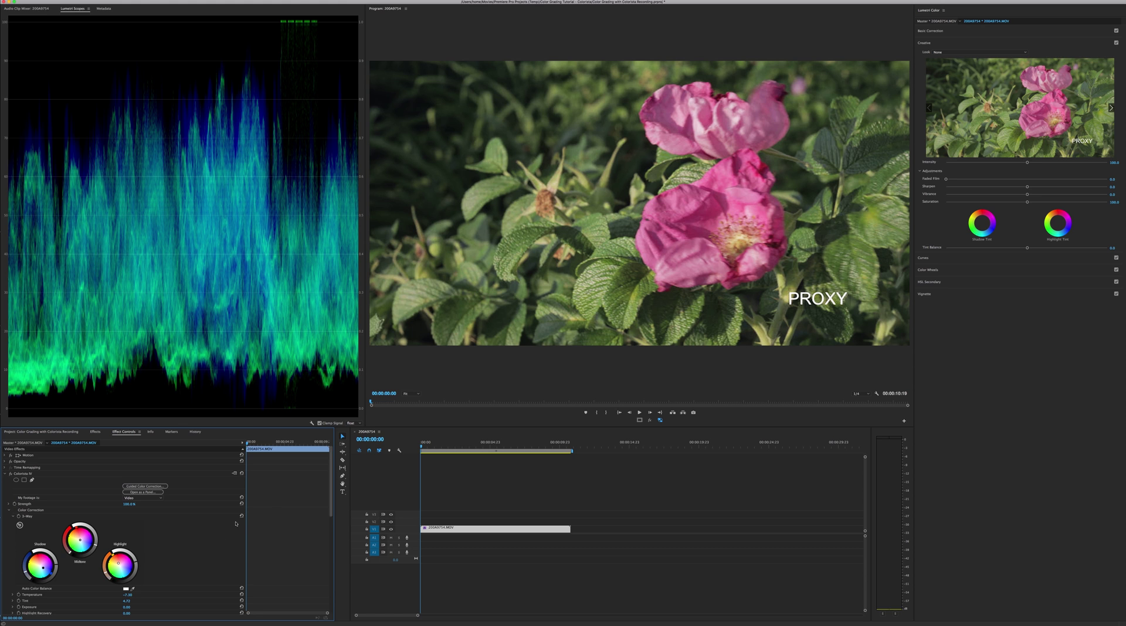
# Enter -0.10 for the Colorista Exposure, then scrub it slightly lower to darken the rose clip
pyautogui.scroll(-3, 183, 536)
pyautogui.scroll(-5, 182, 536)
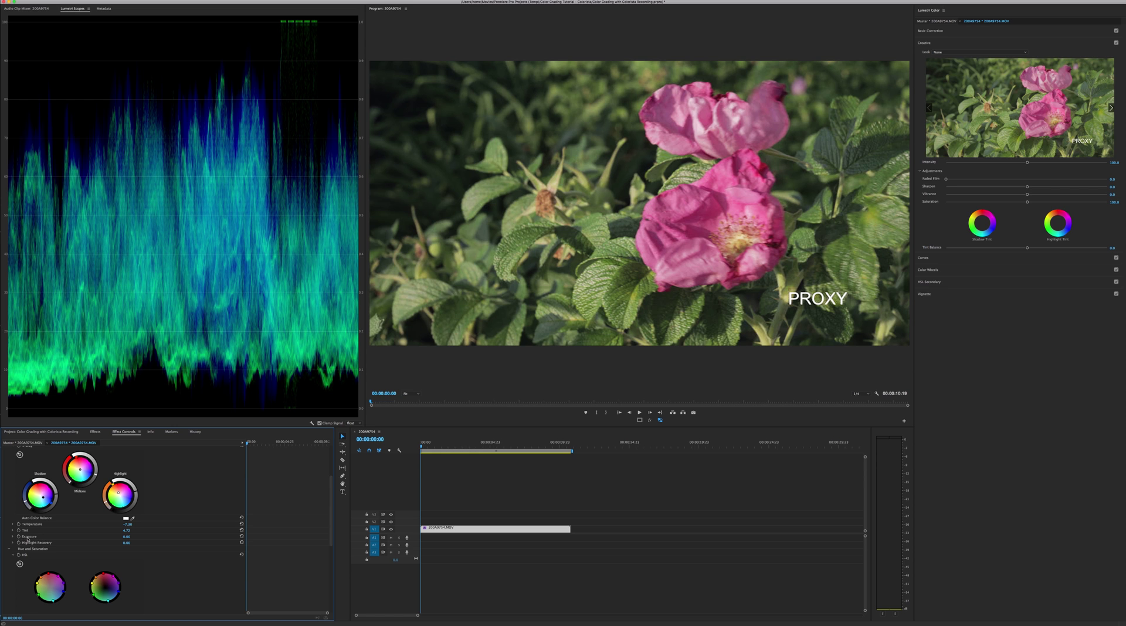
pyautogui.click(126, 537)
pyautogui.write('-.10')
pyautogui.press('Return')
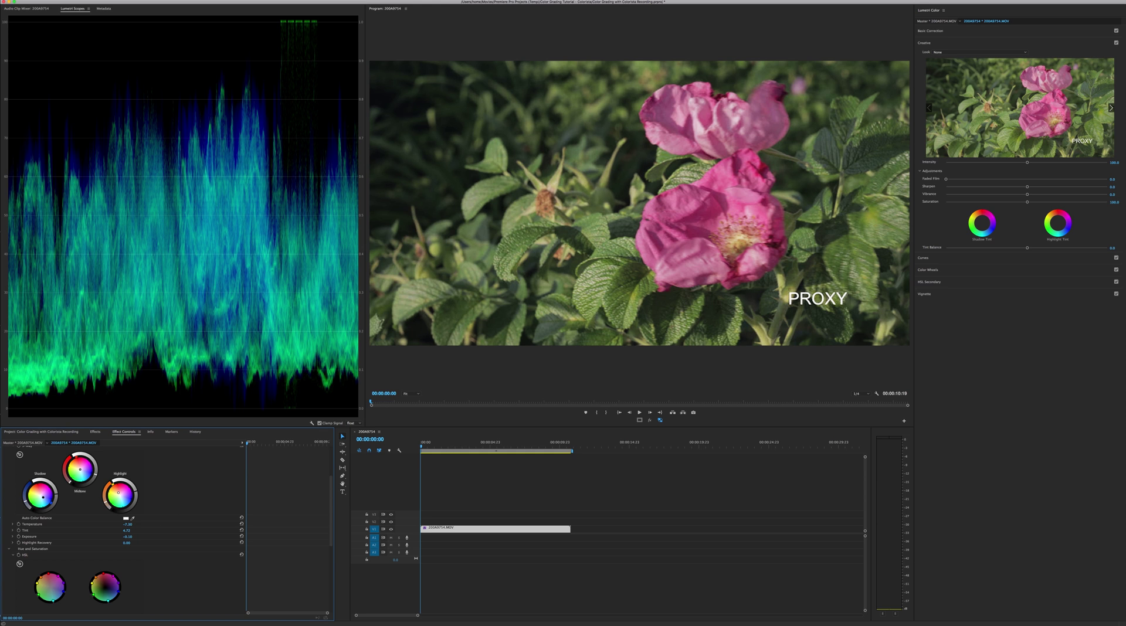
pyautogui.moveTo(127, 537)
pyautogui.mouseDown()
pyautogui.moveTo(104, 536)
pyautogui.moveTo(120, 537)
pyautogui.mouseUp()
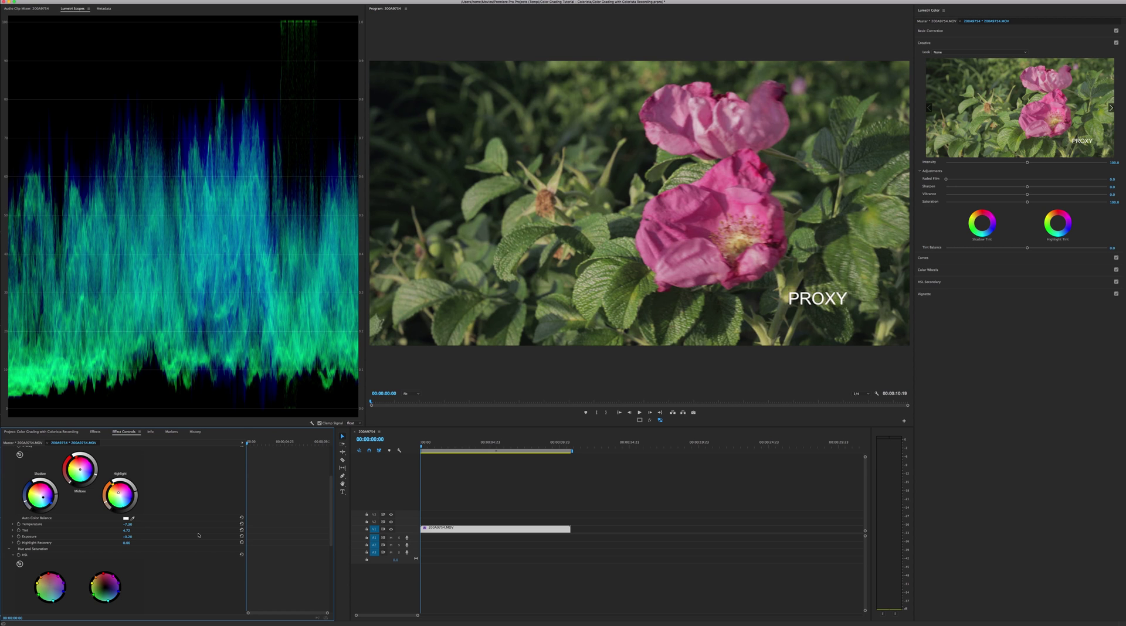
# Raise the Hue and Saturation Saturation value to about -14.91 for more vivid roses and leaves
pyautogui.scroll(-5, 199, 535)
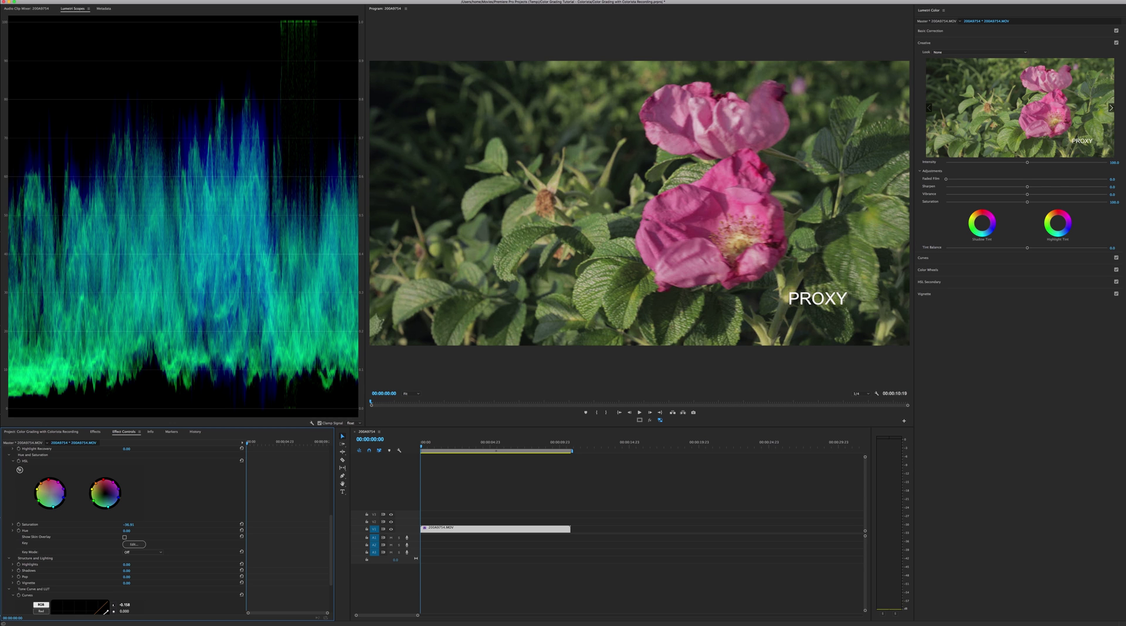
pyautogui.press('super+z')
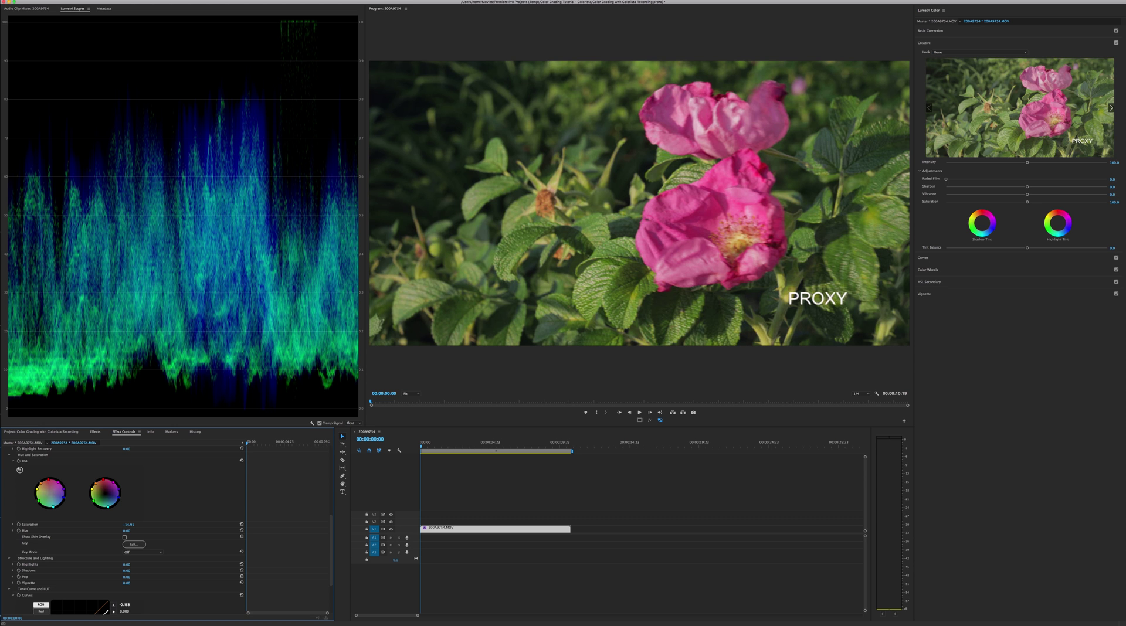
pyautogui.moveTo(127, 525); pyautogui.dragTo(131, 525)
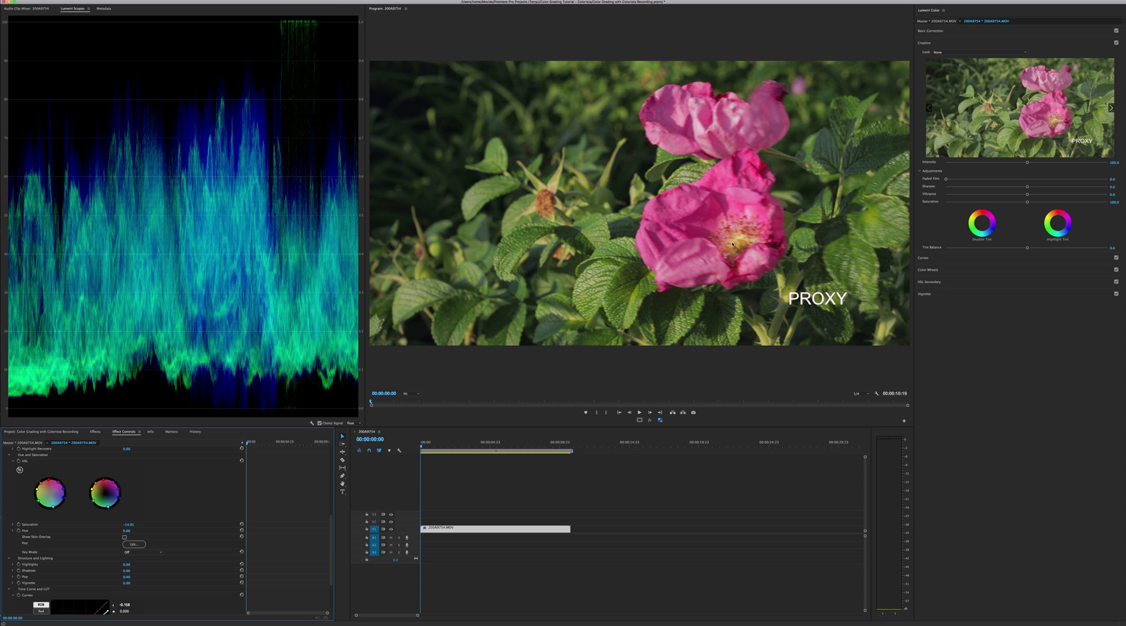
pyautogui.scroll(-1, 249, 468)
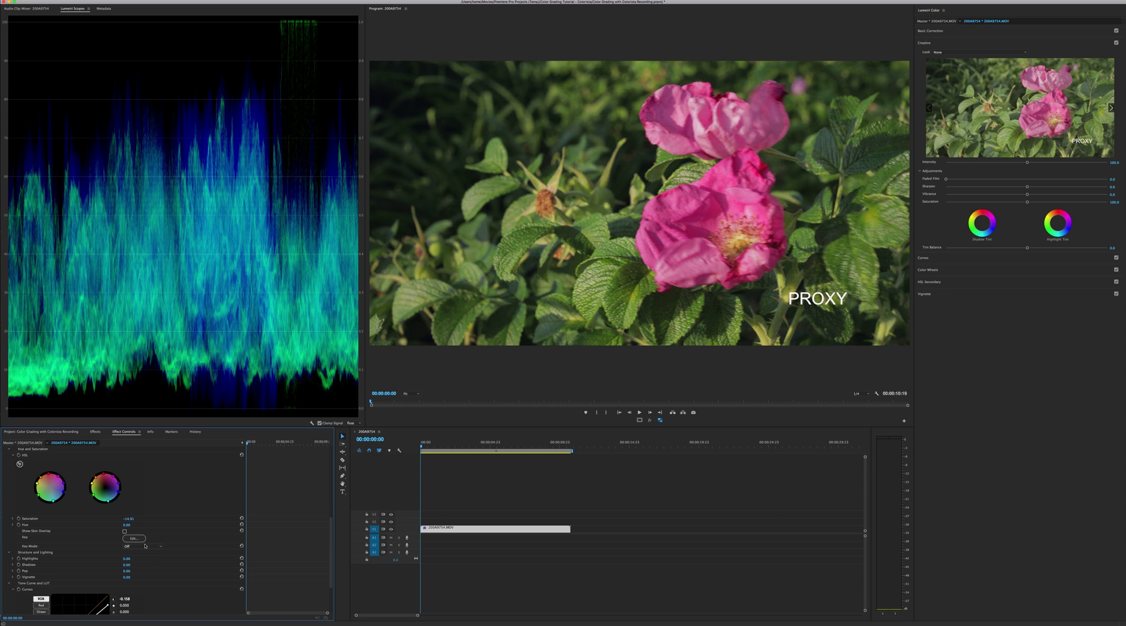
pyautogui.moveTo(126, 524); pyautogui.dragTo(139, 525)
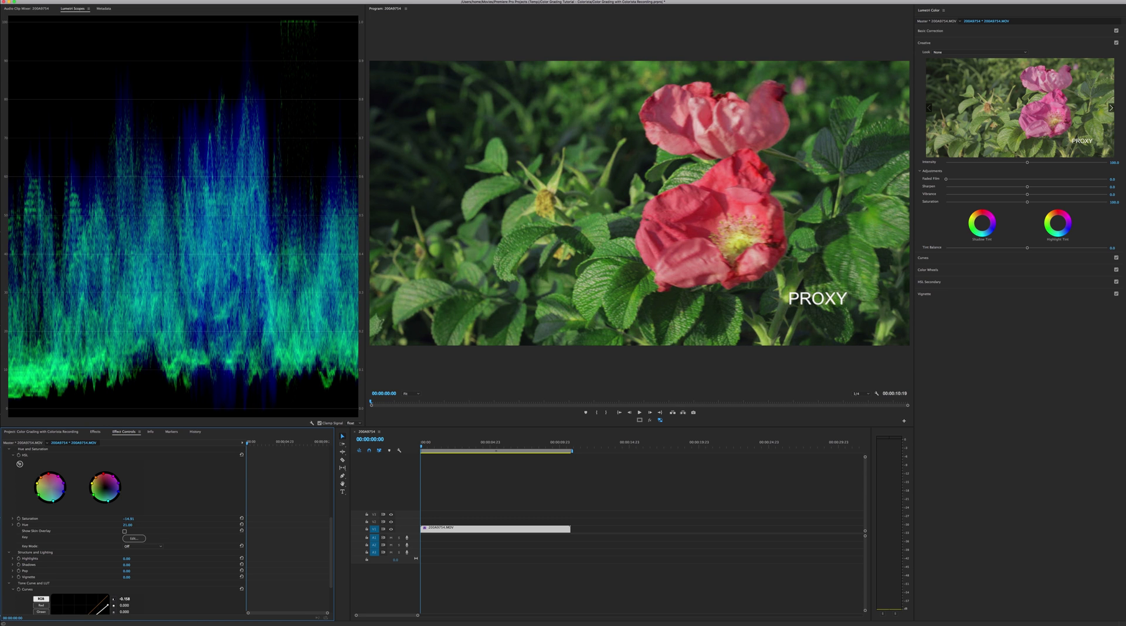
pyautogui.moveTo(127, 525); pyautogui.dragTo(103, 525)
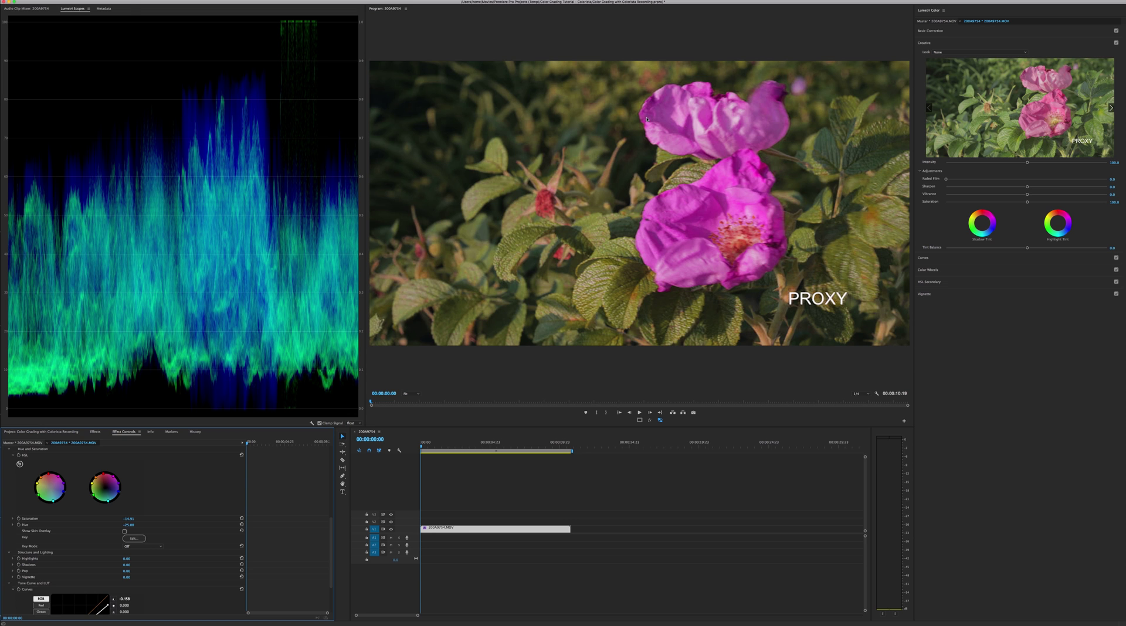
pyautogui.click(72, 1)
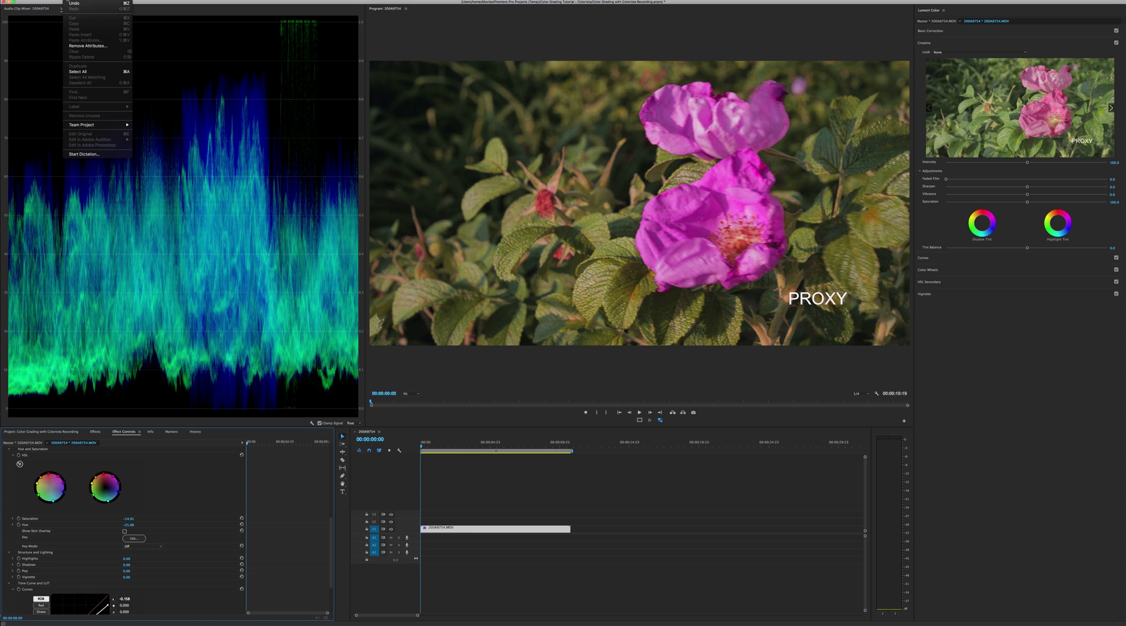
pyautogui.click(71, 3)
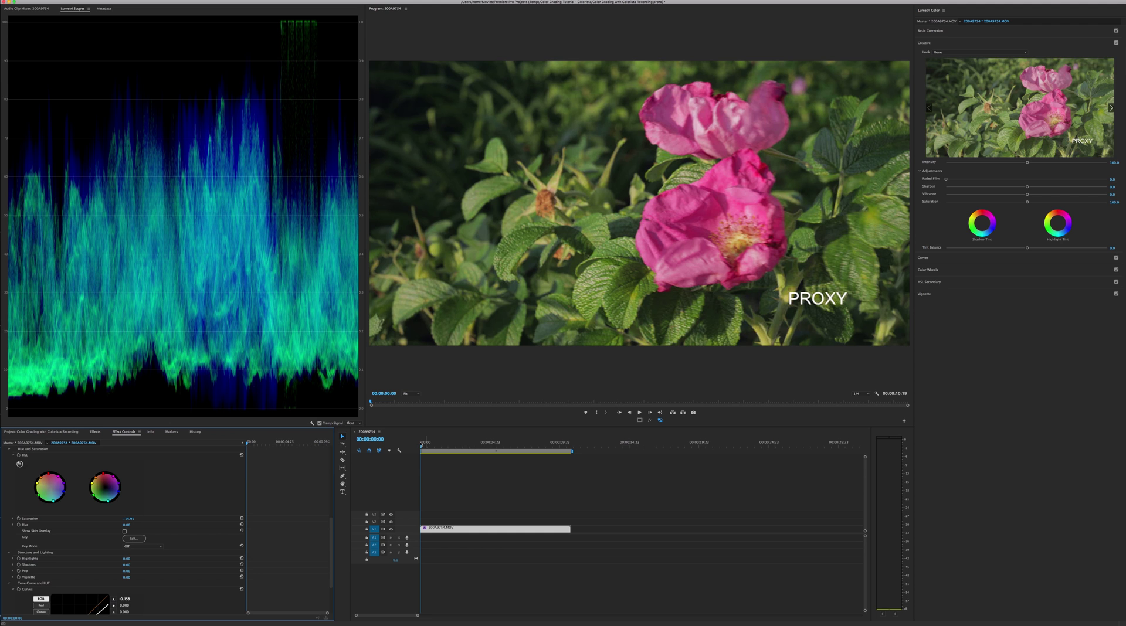
# Change the Structure and Lighting Highlights amount from 40.00 to 20.00
pyautogui.scroll(-4, 172, 564)
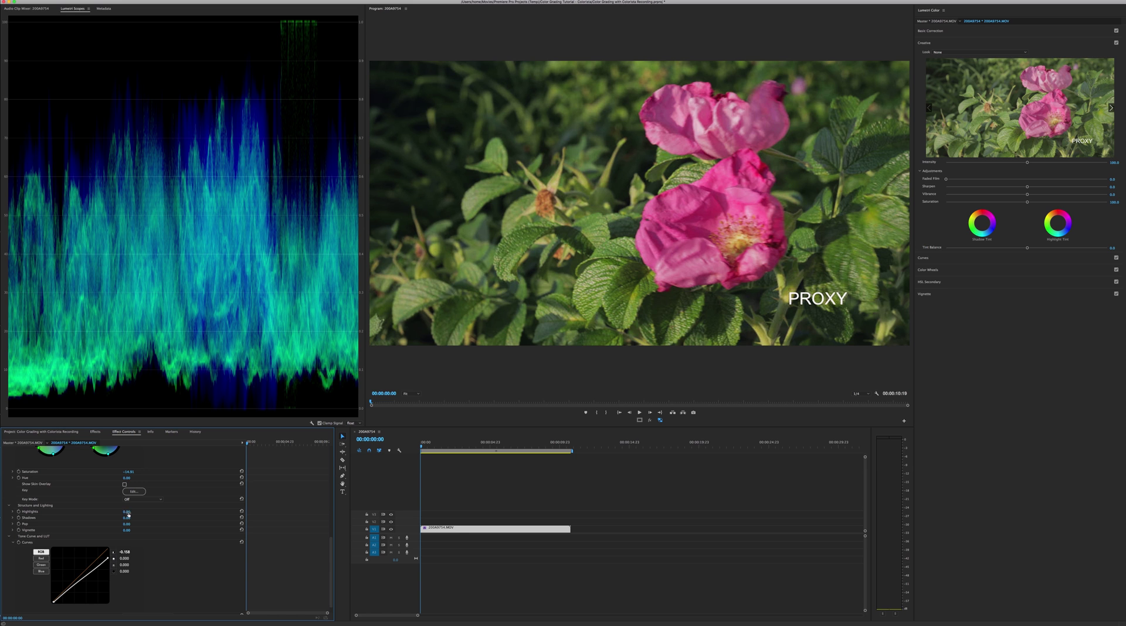
pyautogui.moveTo(127, 512); pyautogui.dragTo(154, 512)
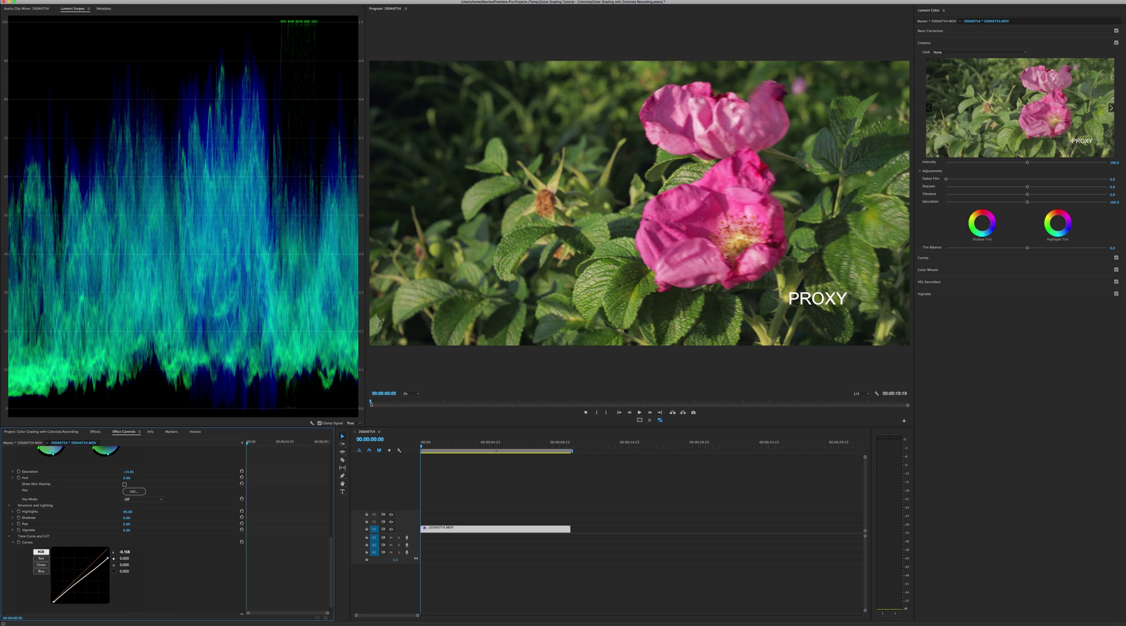
pyautogui.click(133, 512)
pyautogui.press('Return')
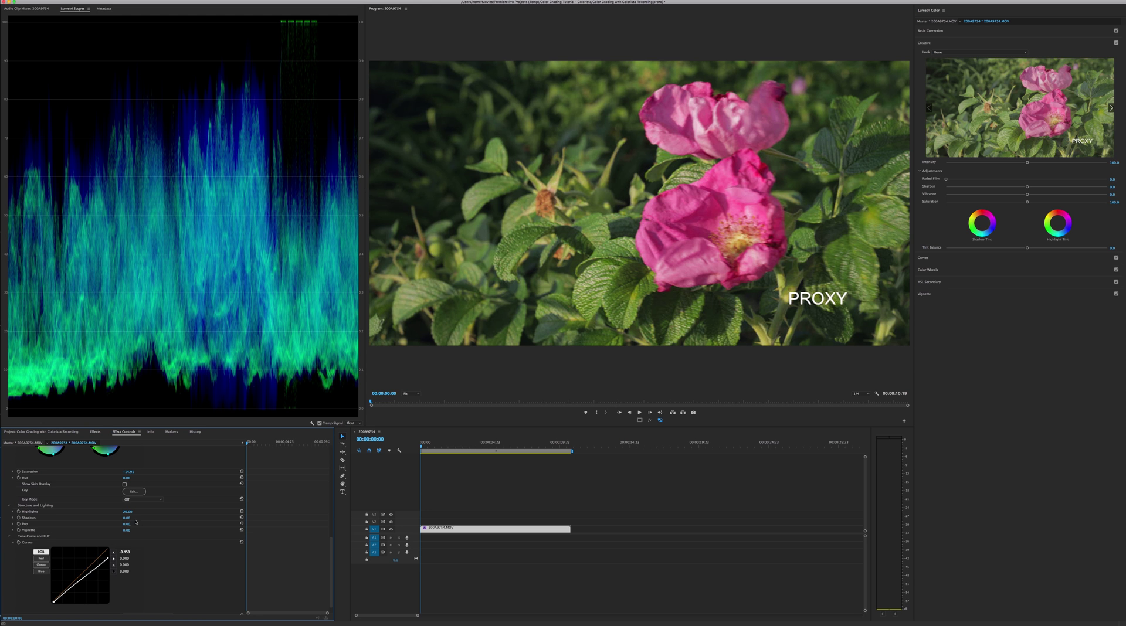
# Set the Shadows amount to 60.00 and the Pop amount to 50.00
pyautogui.moveTo(126, 517); pyautogui.dragTo(264, 518)
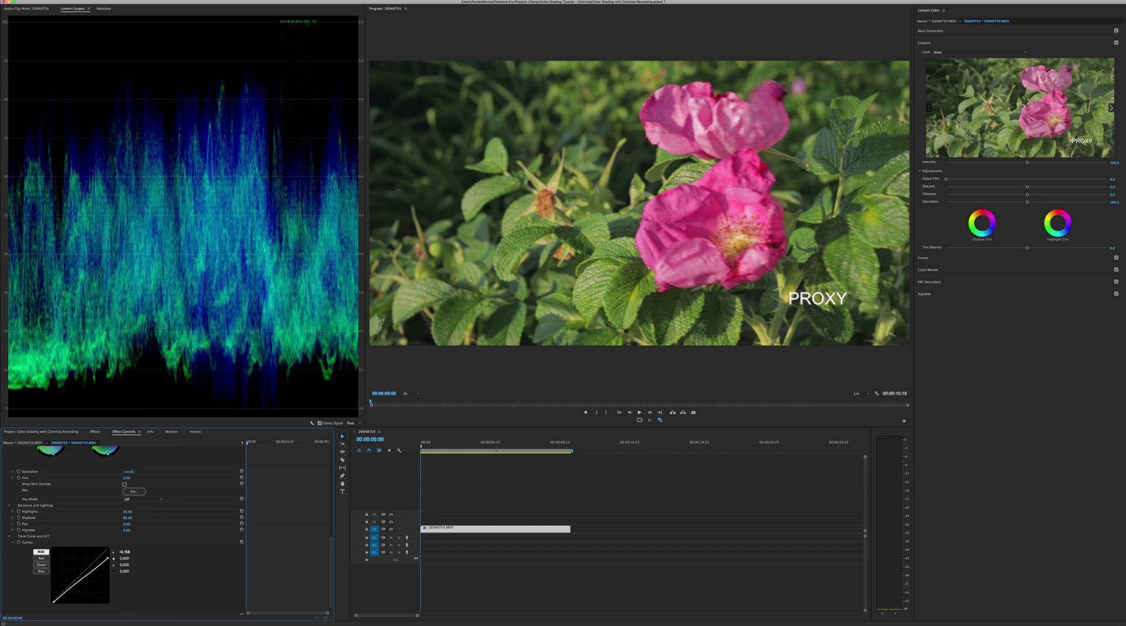
pyautogui.click(128, 518)
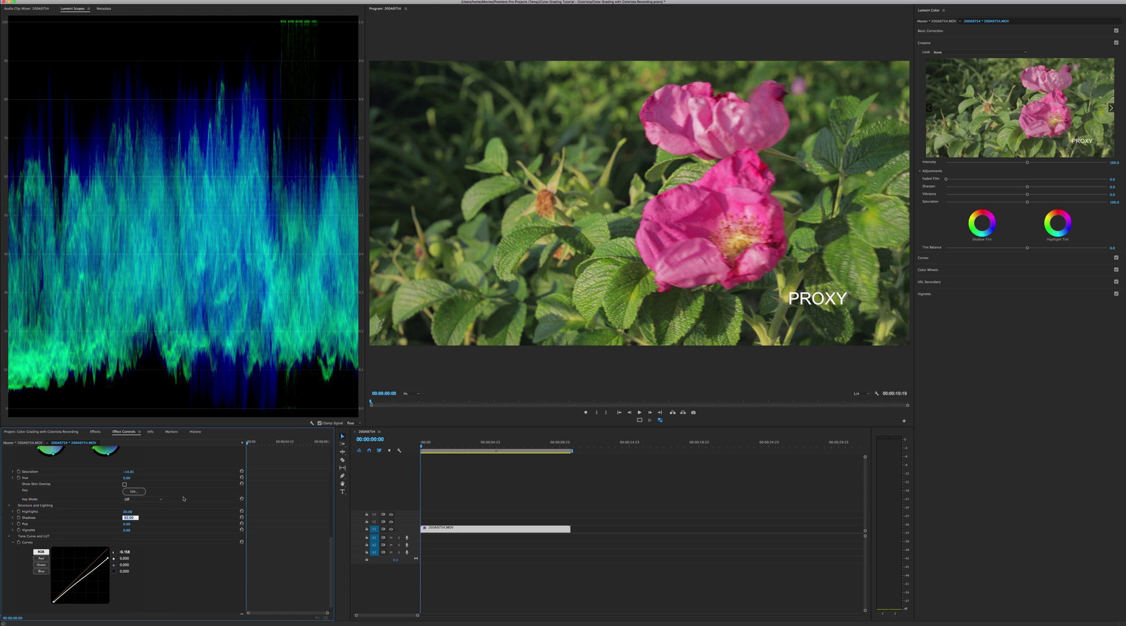
pyautogui.write('60')
pyautogui.press('Return')
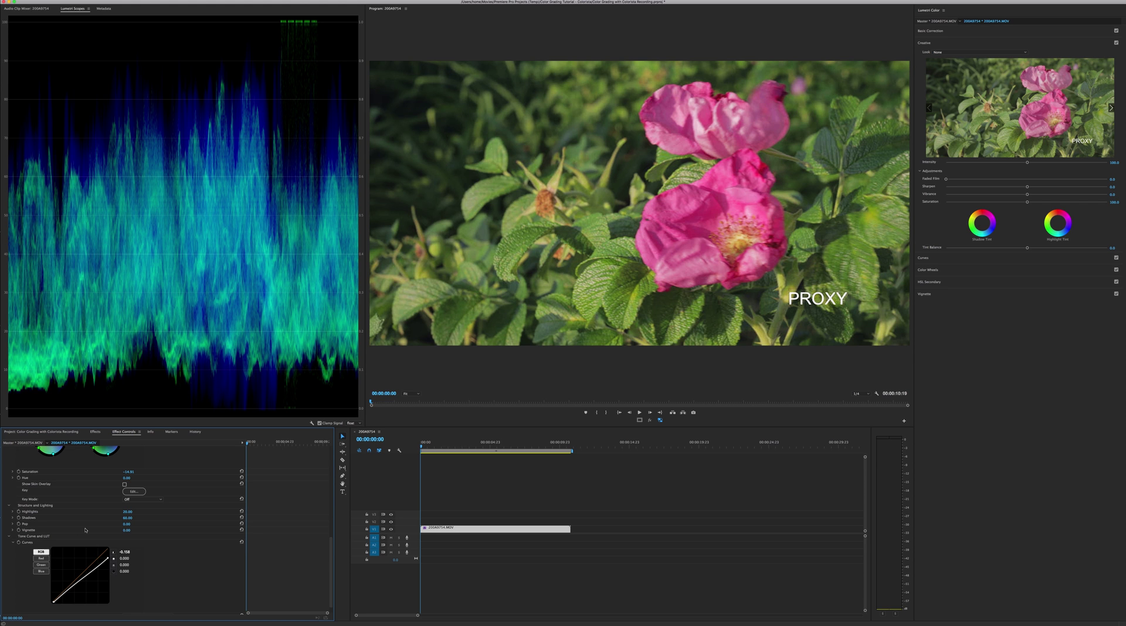
pyautogui.click(127, 525)
pyautogui.press('Return')
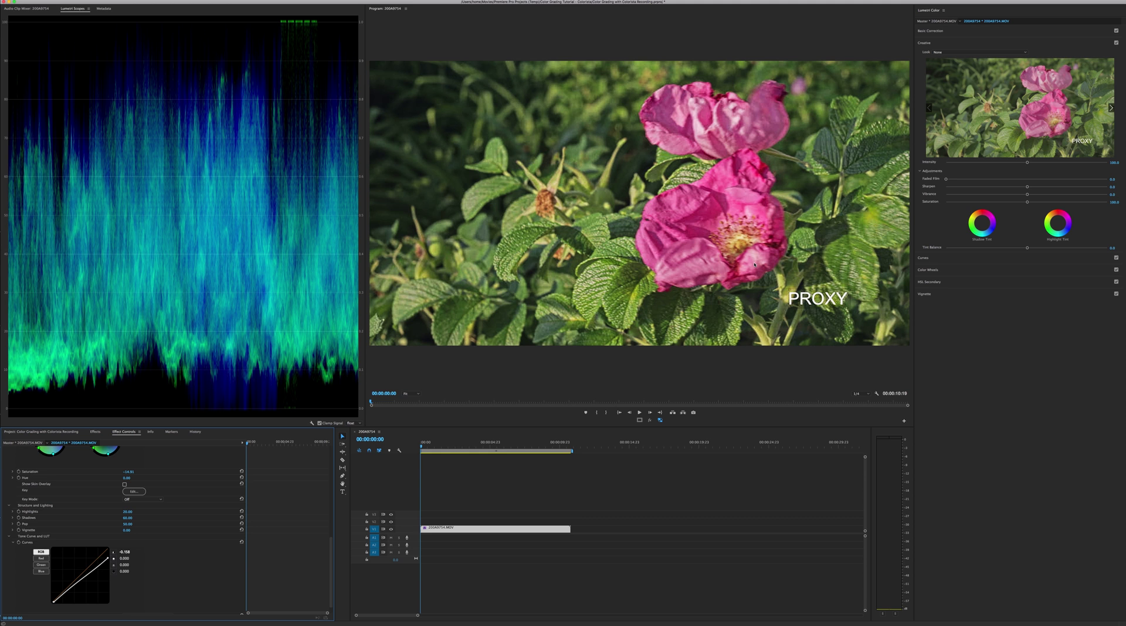
# Set the Program monitor's playback resolution to Full
pyautogui.click(869, 394)
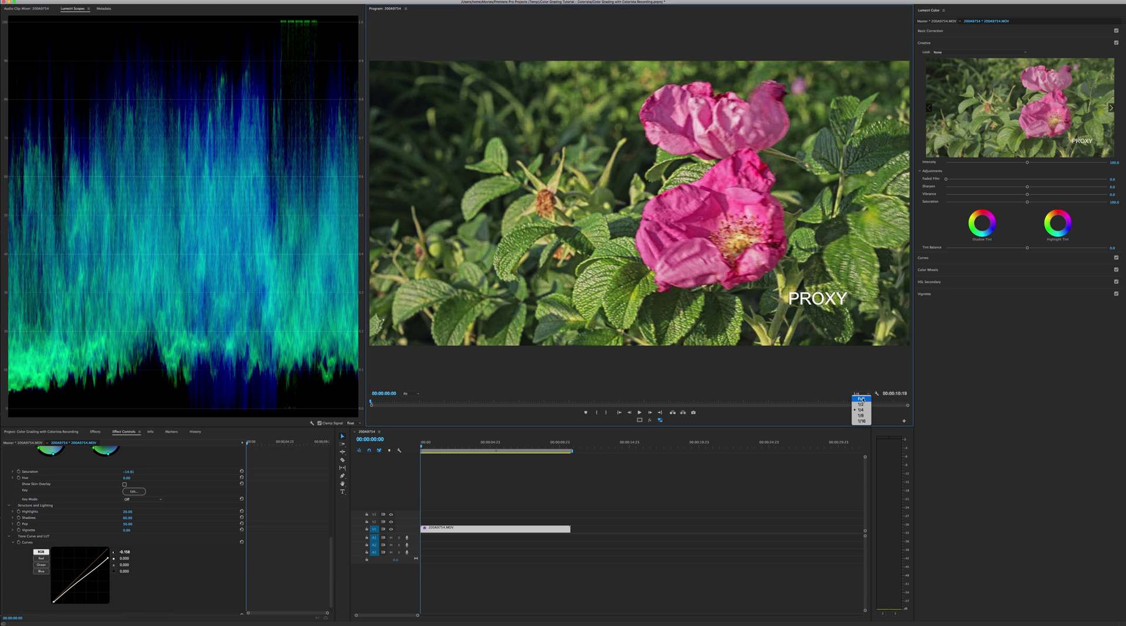
pyautogui.click(858, 399)
pyautogui.click(853, 395)
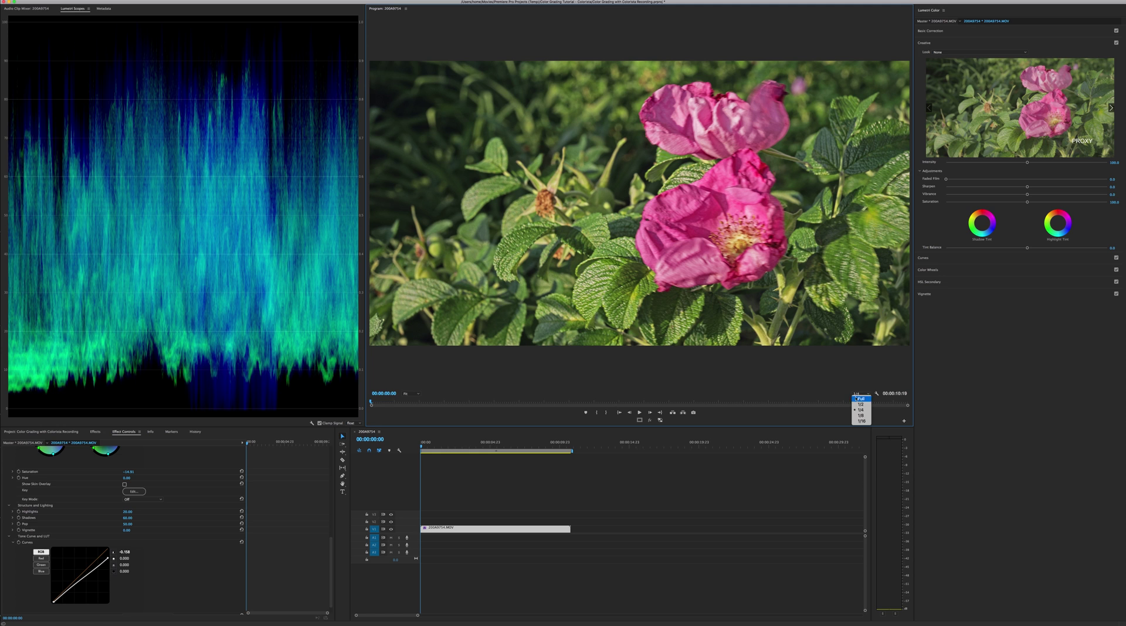
pyautogui.click(854, 397)
# Compare Pop values of 0, 15 and 20, finally leaving Pop at 20.00
pyautogui.click(129, 524)
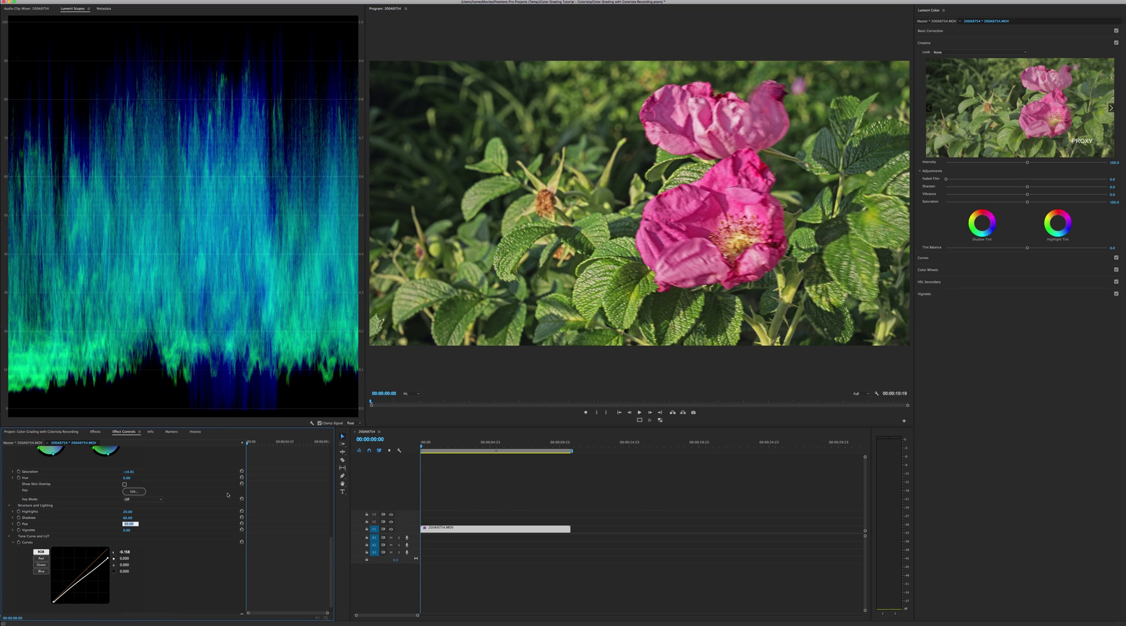
pyautogui.press('Return')
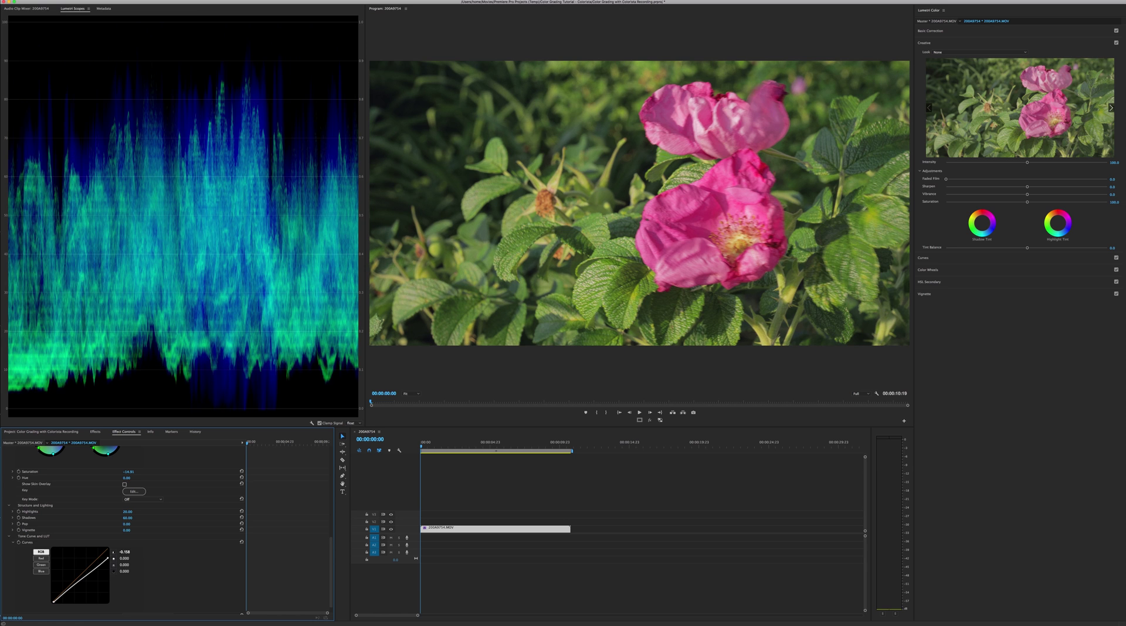
pyautogui.click(126, 525)
pyautogui.press('Return')
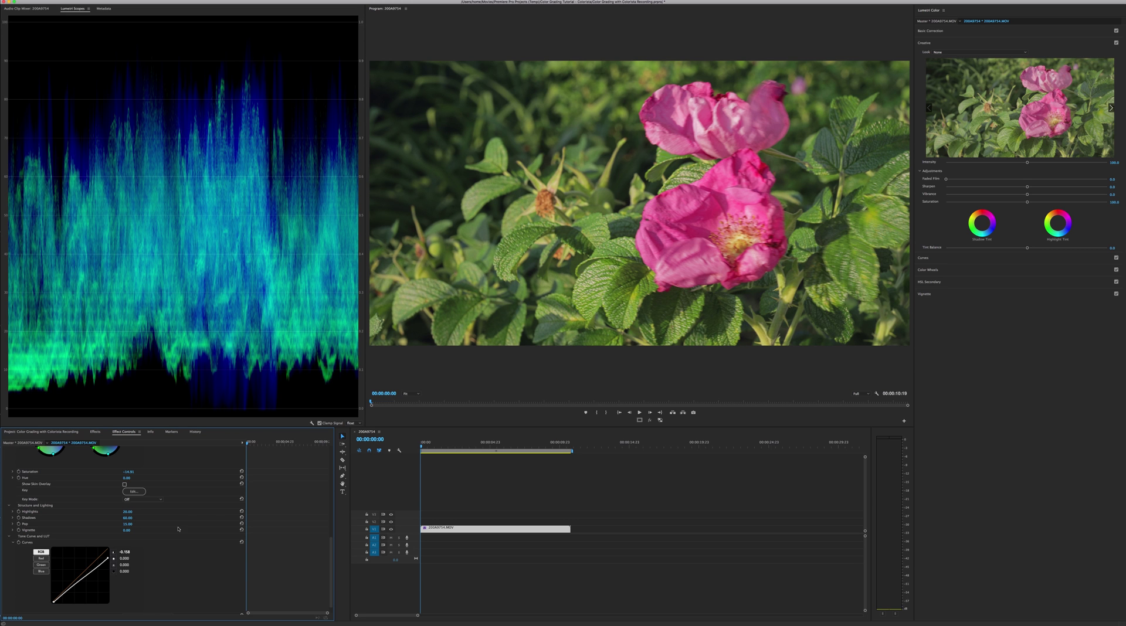
pyautogui.click(128, 525)
pyautogui.write('20')
pyautogui.press('Return')
pyautogui.click(129, 524)
pyautogui.press('Return')
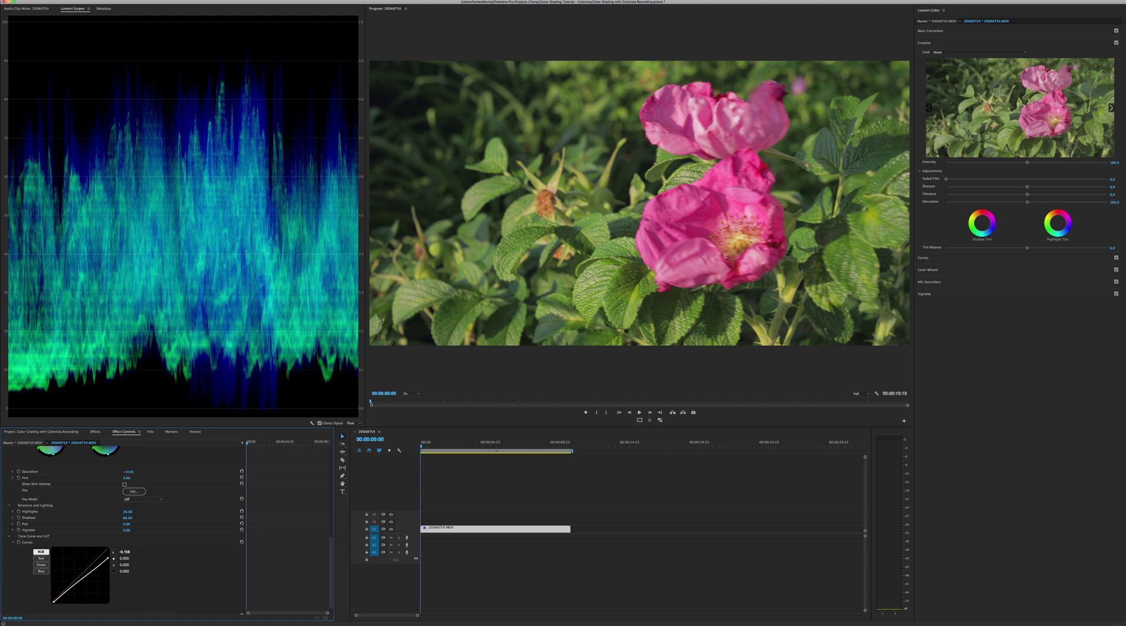
pyautogui.click(134, 524)
pyautogui.write('20')
pyautogui.press('Return')
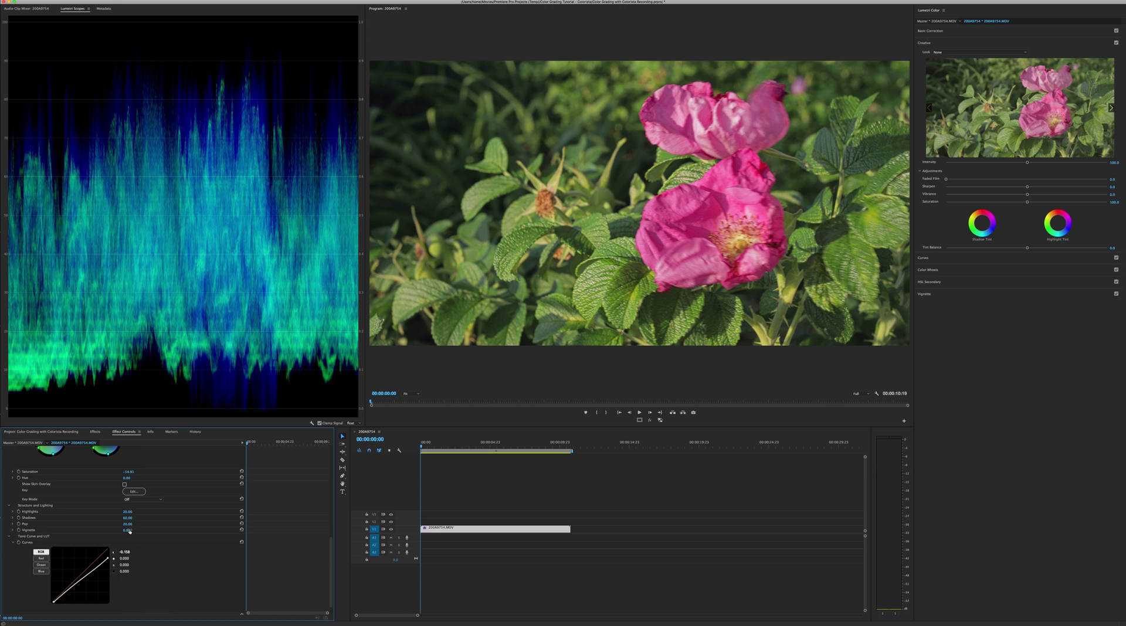
# Scrub the Vignette up to about 40, then ease it back and fine-tune the strength
pyautogui.moveTo(126, 530); pyautogui.dragTo(158, 530)
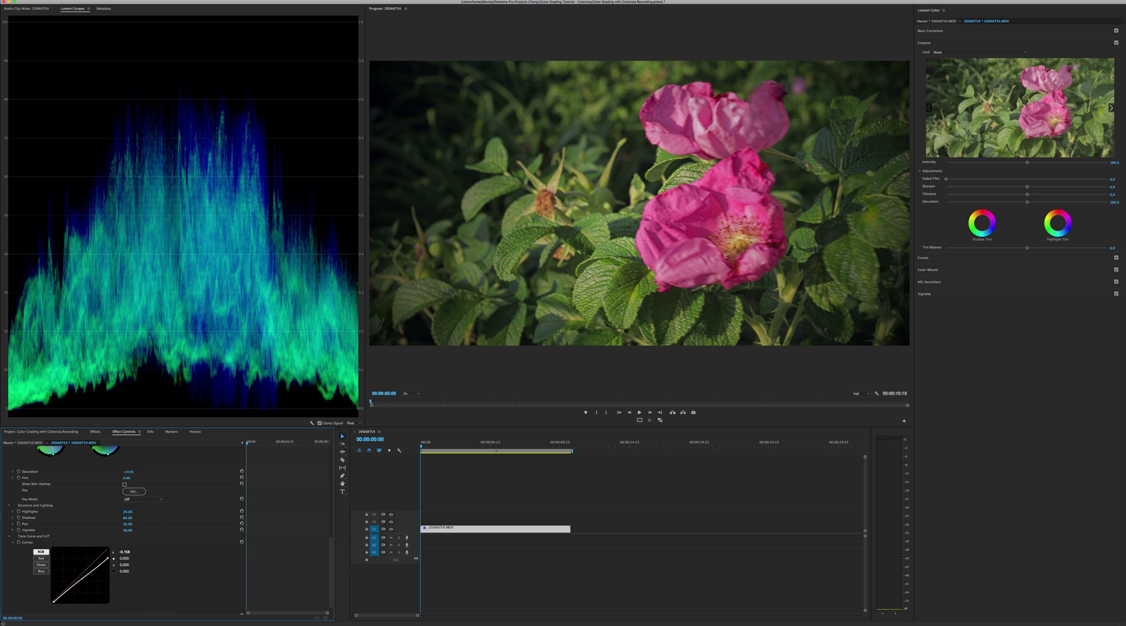
pyautogui.moveTo(127, 530); pyautogui.dragTo(121, 530)
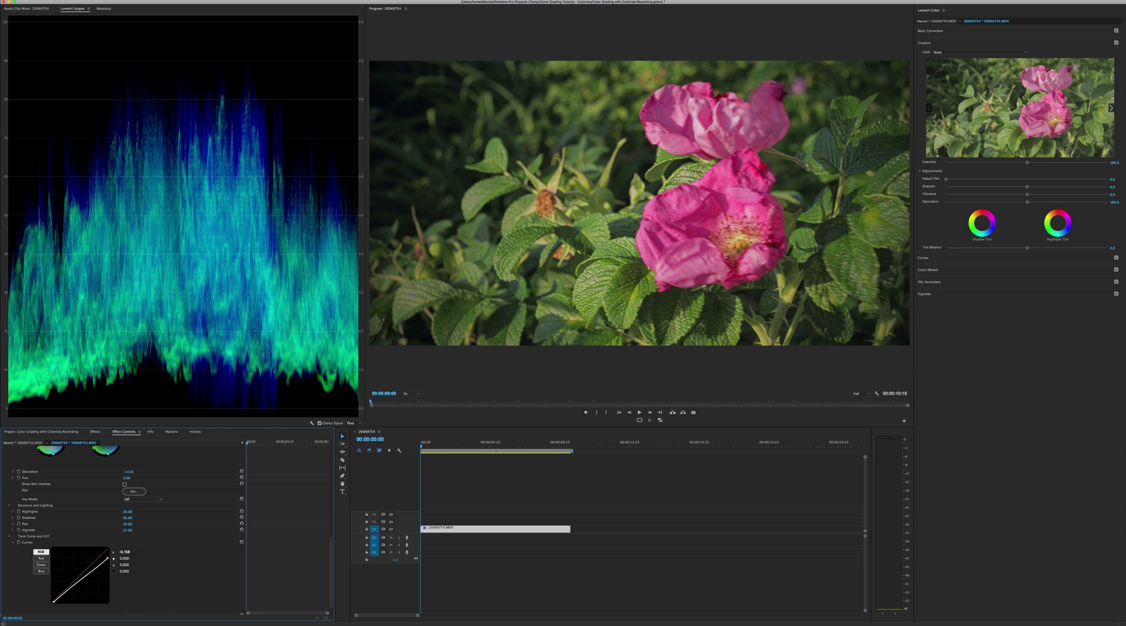
pyautogui.moveTo(127, 530); pyautogui.dragTo(125, 529)
# Lift the curve's black point for faded shadows and set Vignette to 50.00
pyautogui.moveTo(54, 600); pyautogui.dragTo(53, 599)
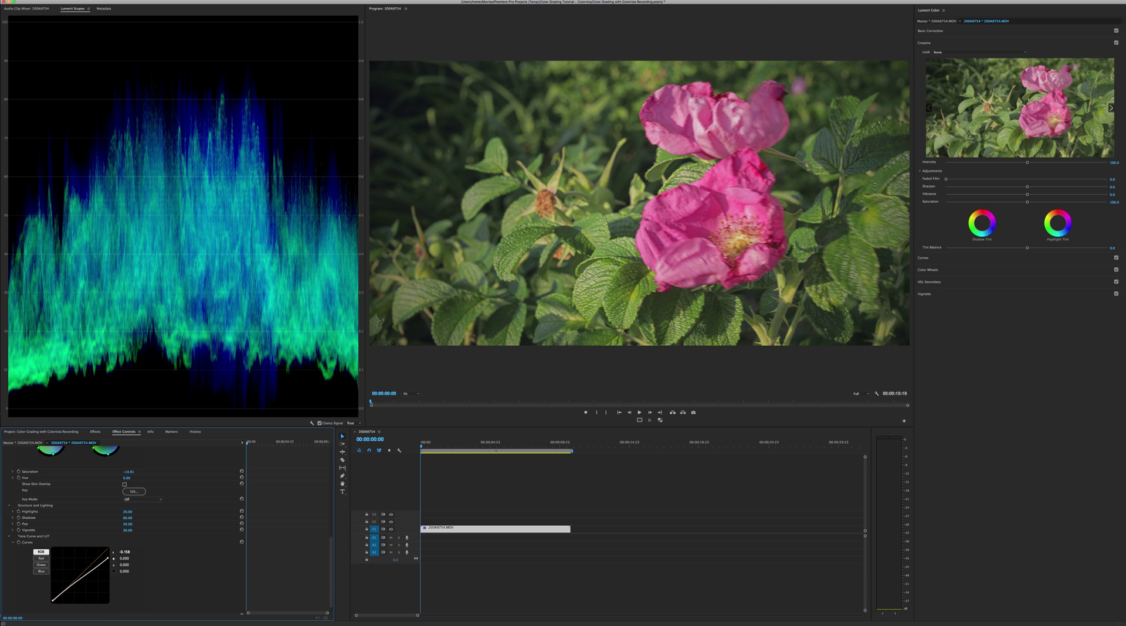
pyautogui.moveTo(53, 599); pyautogui.dragTo(52, 600)
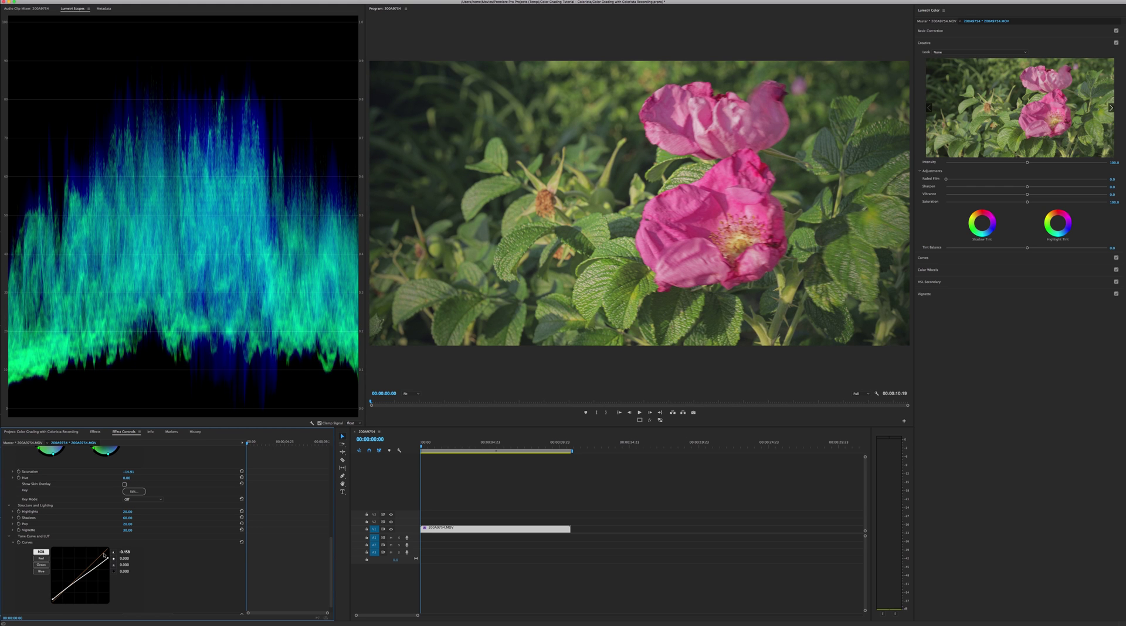
pyautogui.click(127, 530)
pyautogui.write('50')
pyautogui.press('Return')
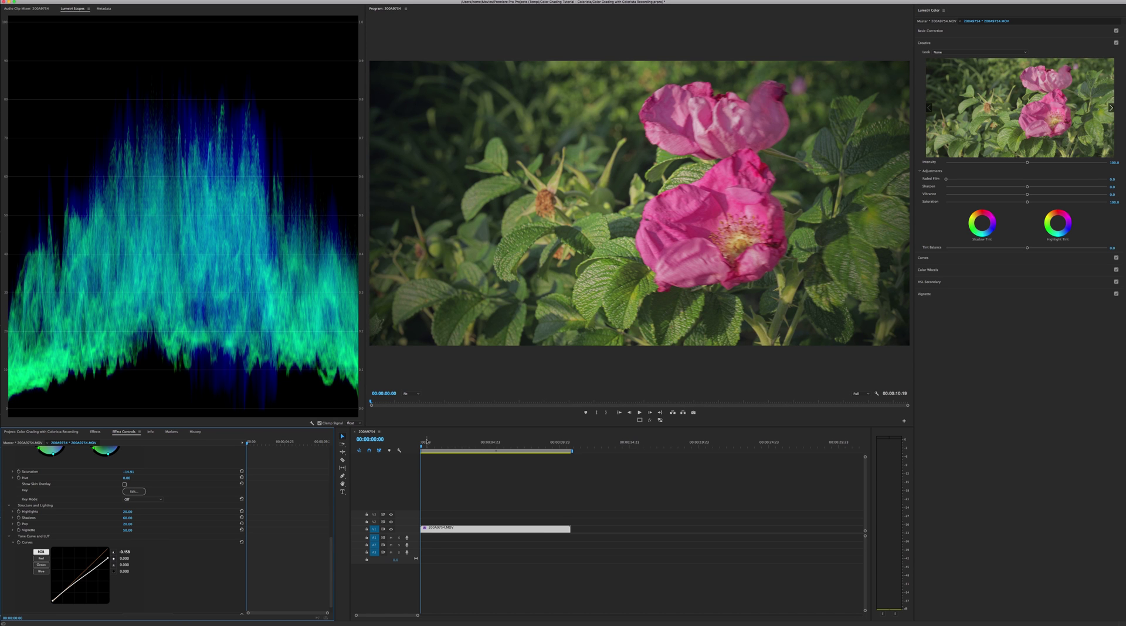
# Scrub through the clip's first two seconds to review the grade
pyautogui.click(434, 446)
pyautogui.moveTo(433, 446); pyautogui.dragTo(437, 447)
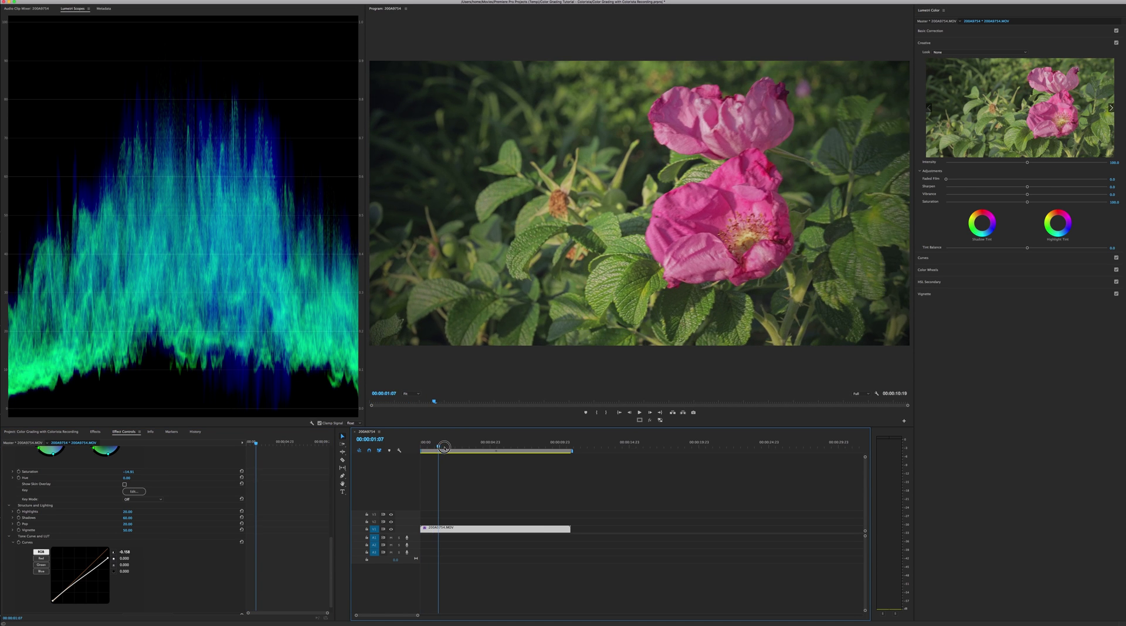
pyautogui.moveTo(444, 448); pyautogui.dragTo(453, 451)
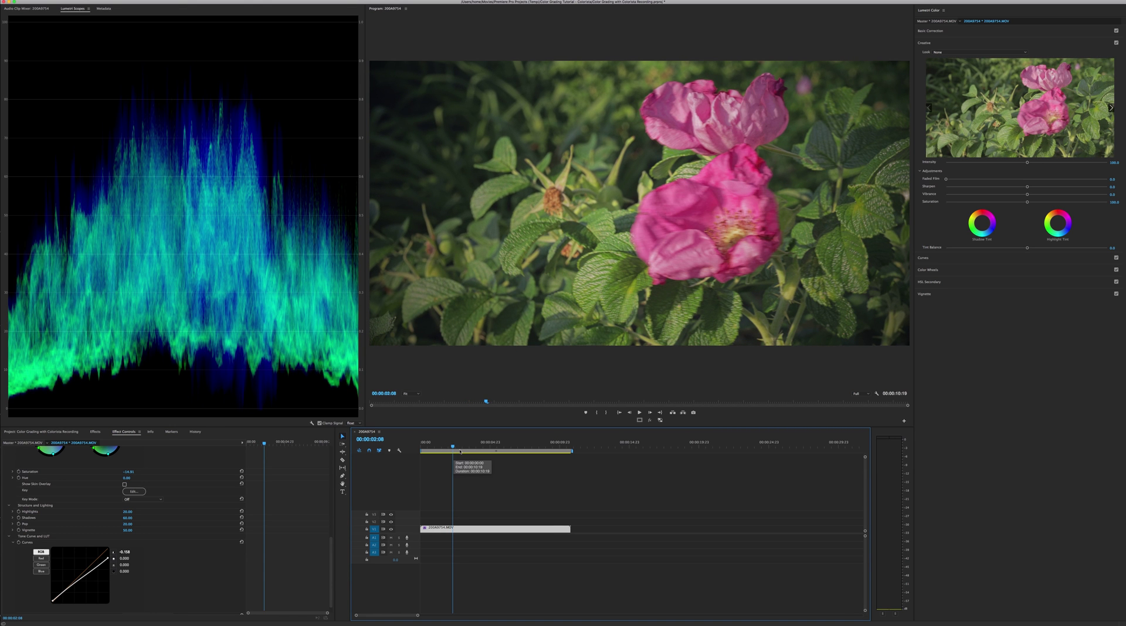
# Turn proxies back on at 1/4 playback resolution and play the graded clip from the start
pyautogui.click(660, 420)
pyautogui.click(860, 394)
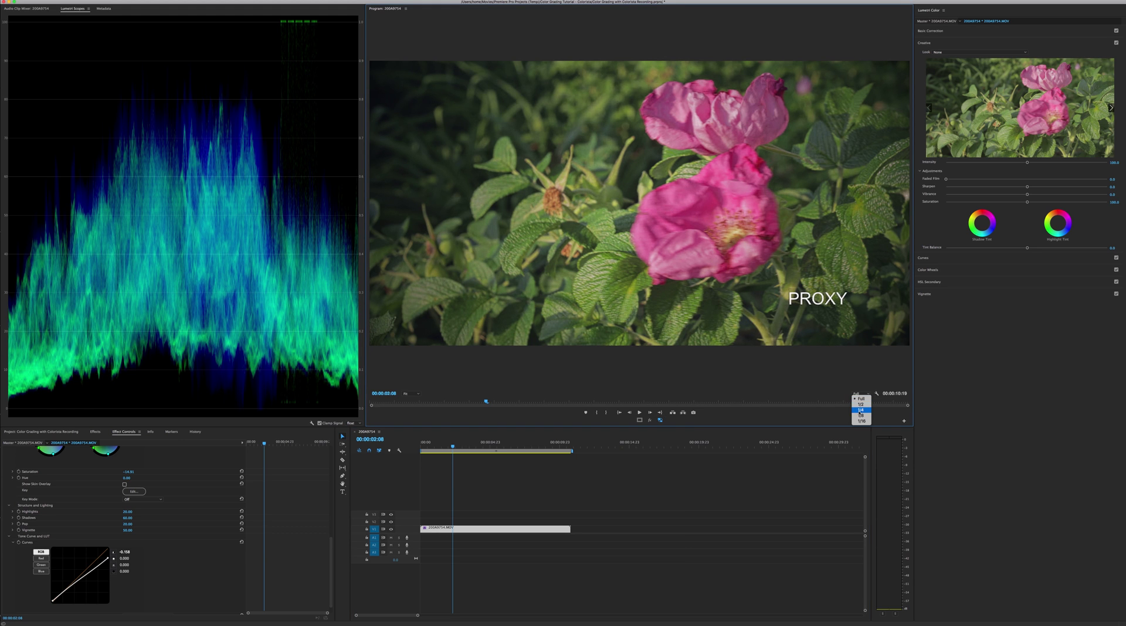
pyautogui.click(860, 409)
pyautogui.moveTo(453, 447); pyautogui.dragTo(430, 451)
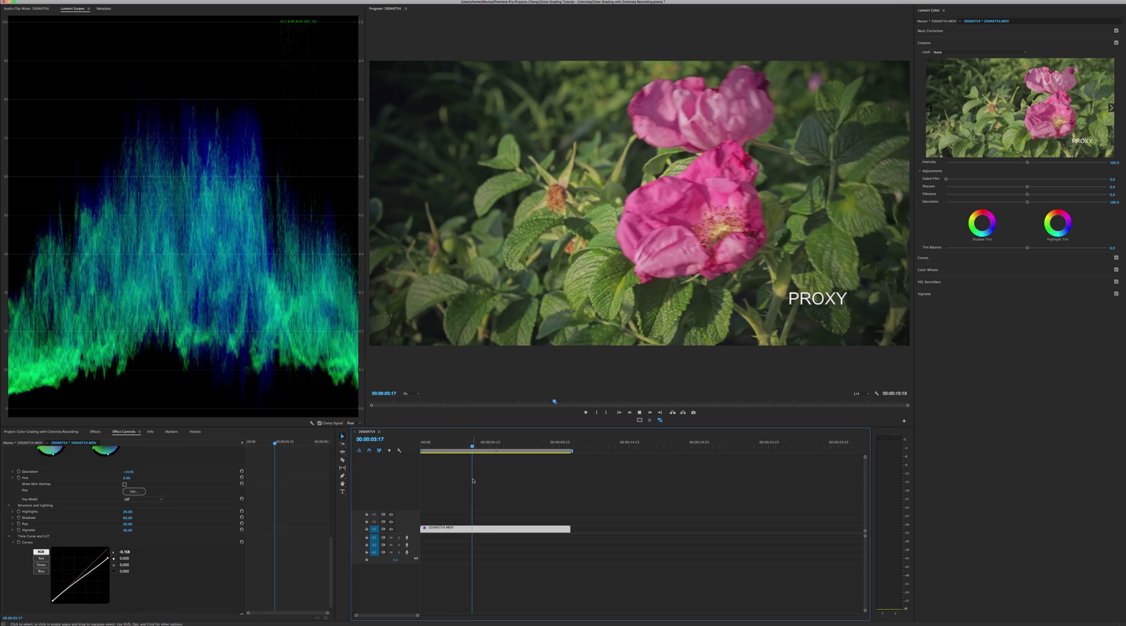
pyautogui.press('space')
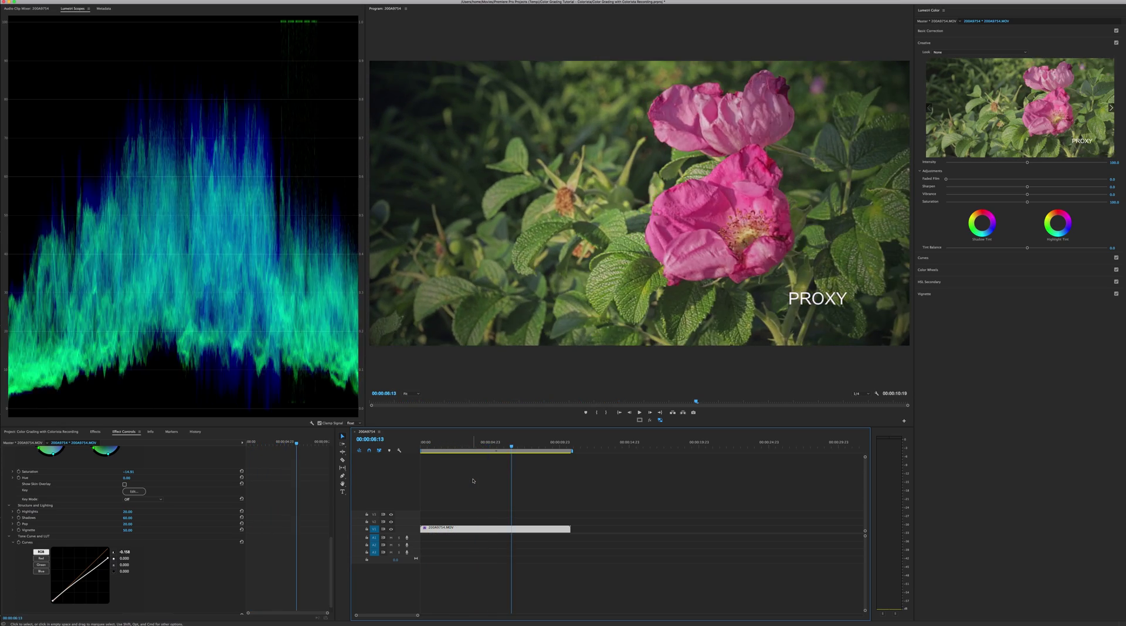